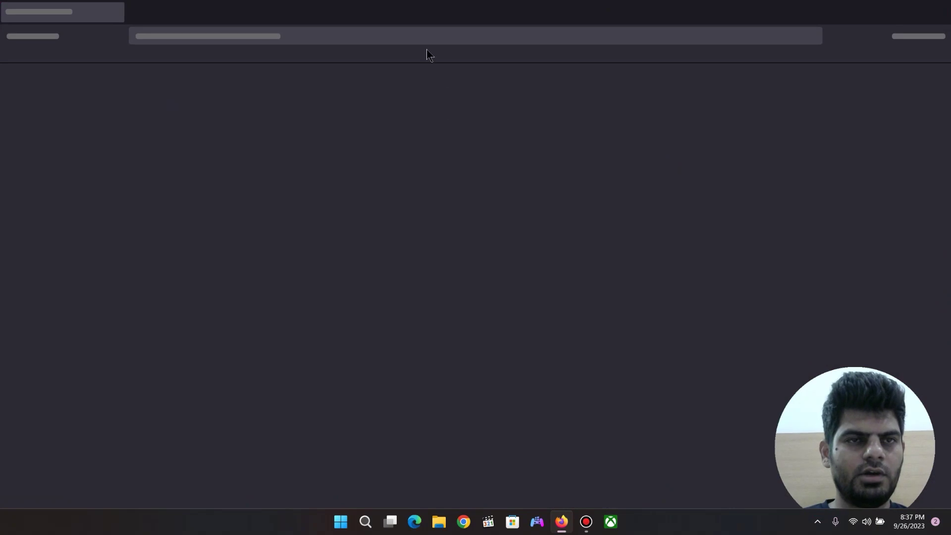
Go to google.co.in and choose to stay signed out
left_click(426, 39)
type("google.")
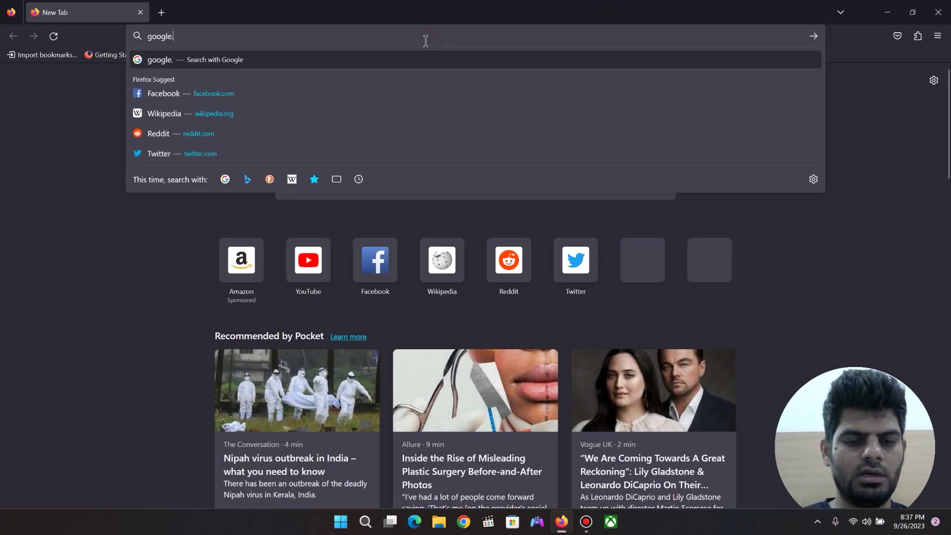
type("co.in")
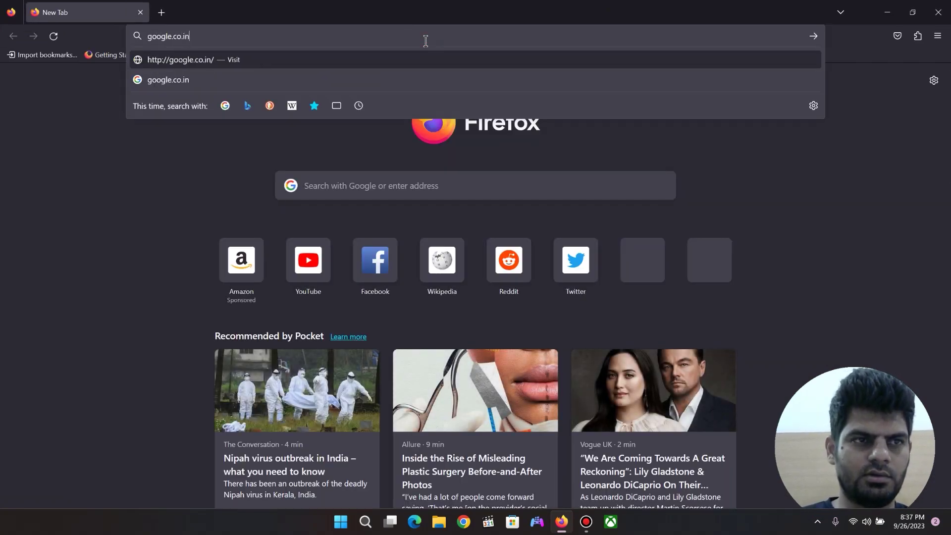
key("Return")
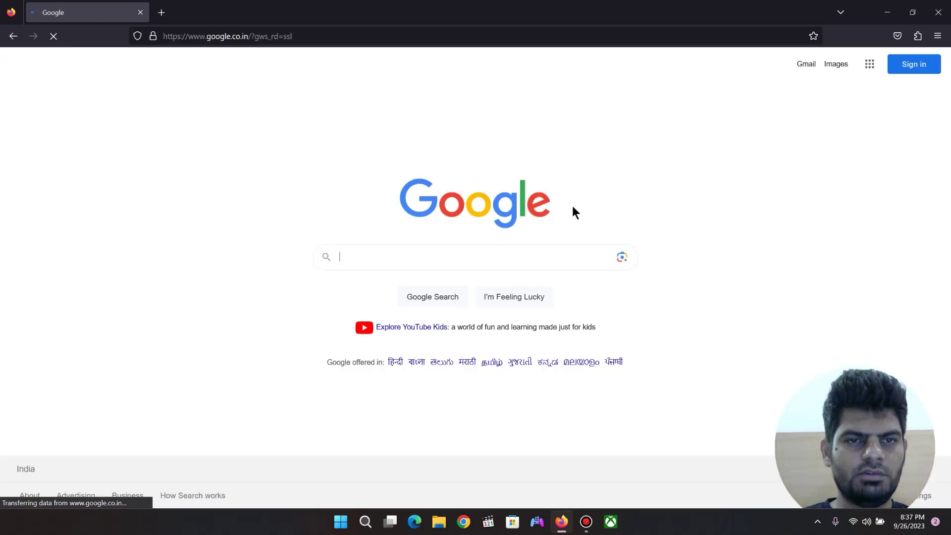
left_click(821, 170)
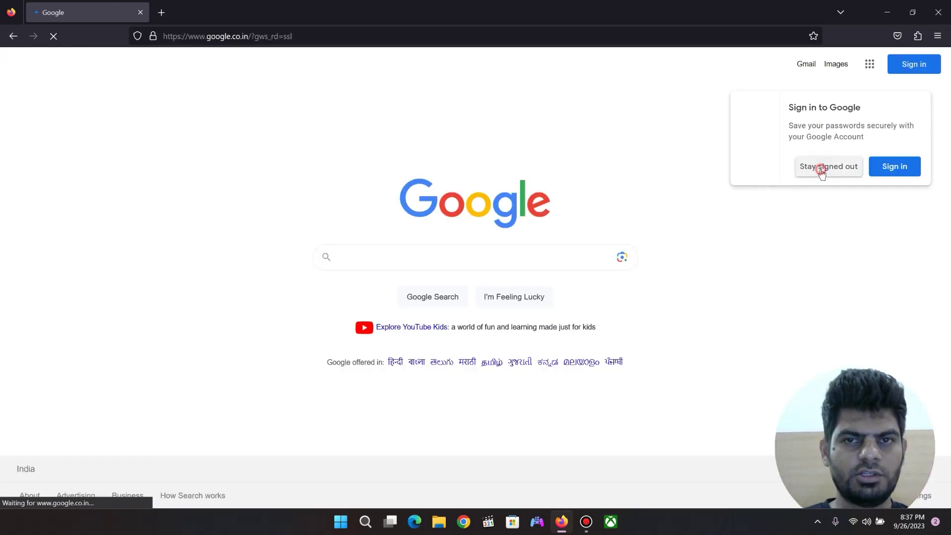
Search 'google dorks' and open Exploit-DB's Google Hacking Database result
left_click(520, 259)
type("google dorks")
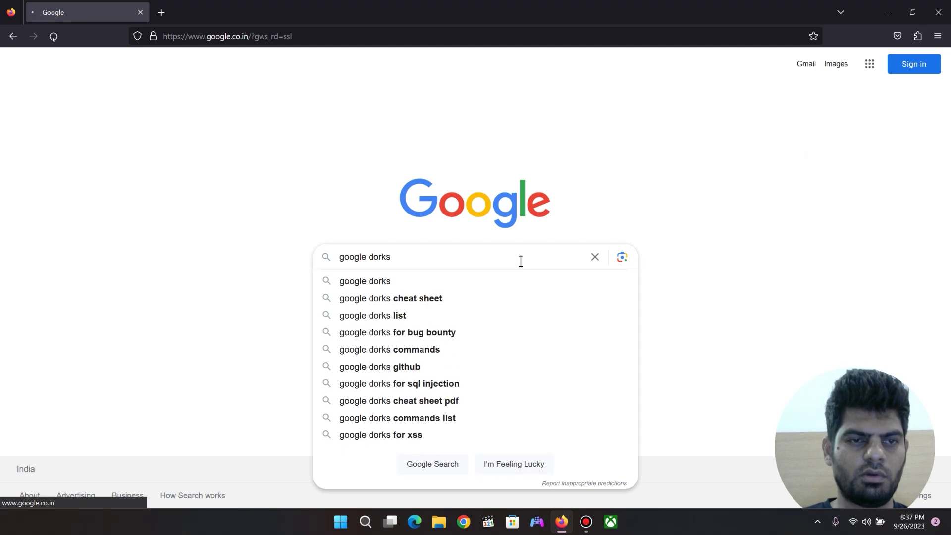
key("Return")
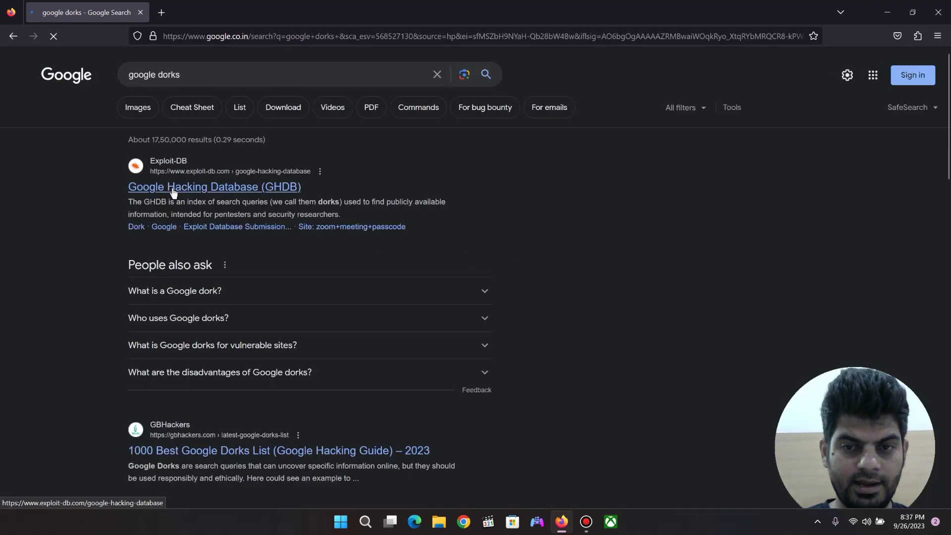
left_click(200, 187)
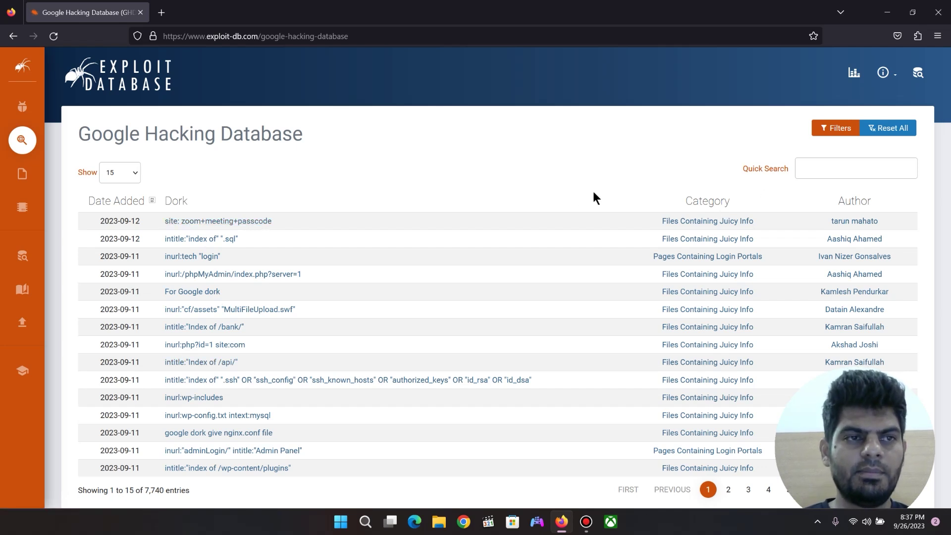
In a new tab, search Google for site:"cybervoyage.in" and block the location request
left_click(162, 13)
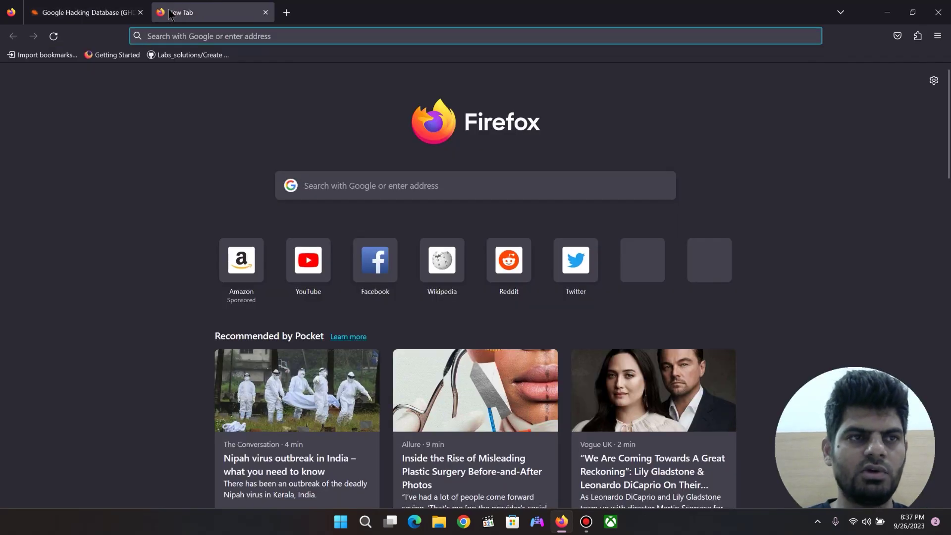
type("google.co.in")
key("Return")
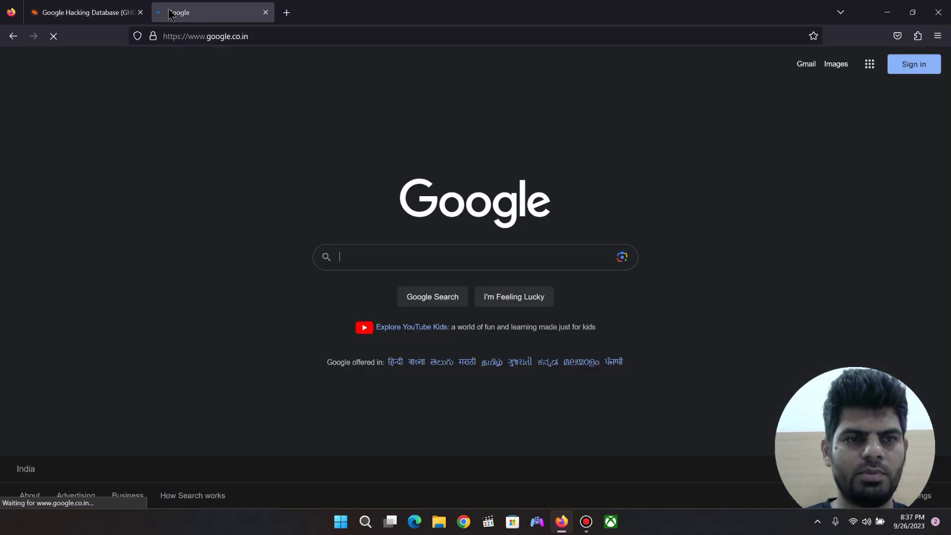
left_click(505, 258)
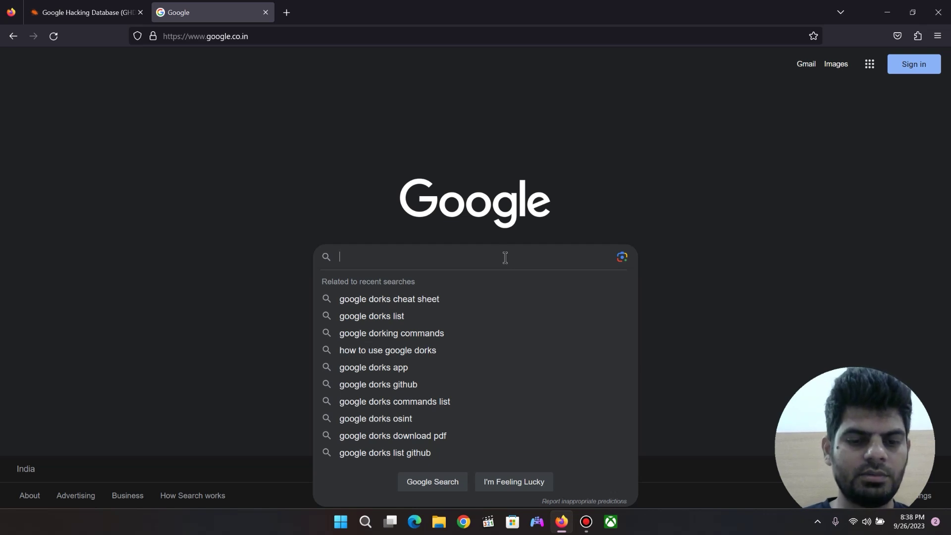
type("site:\"")
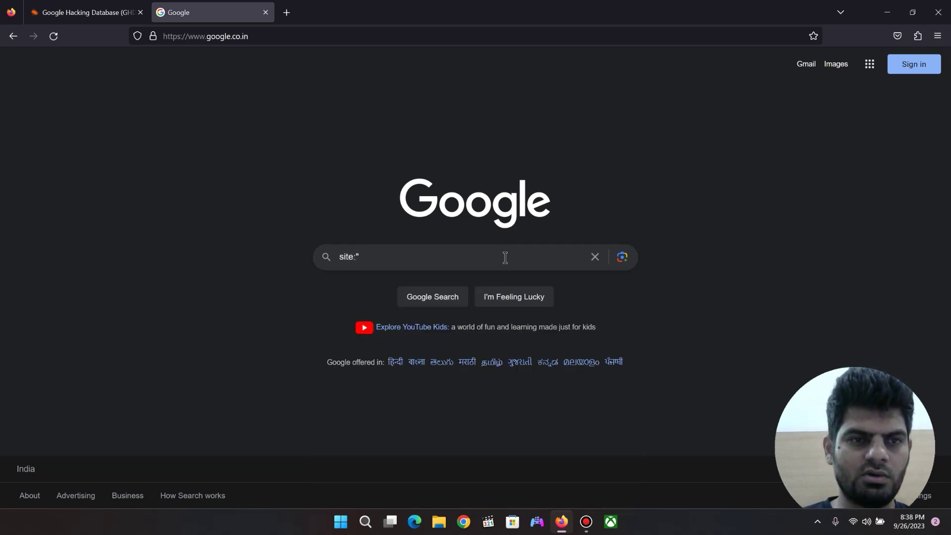
type("cybe")
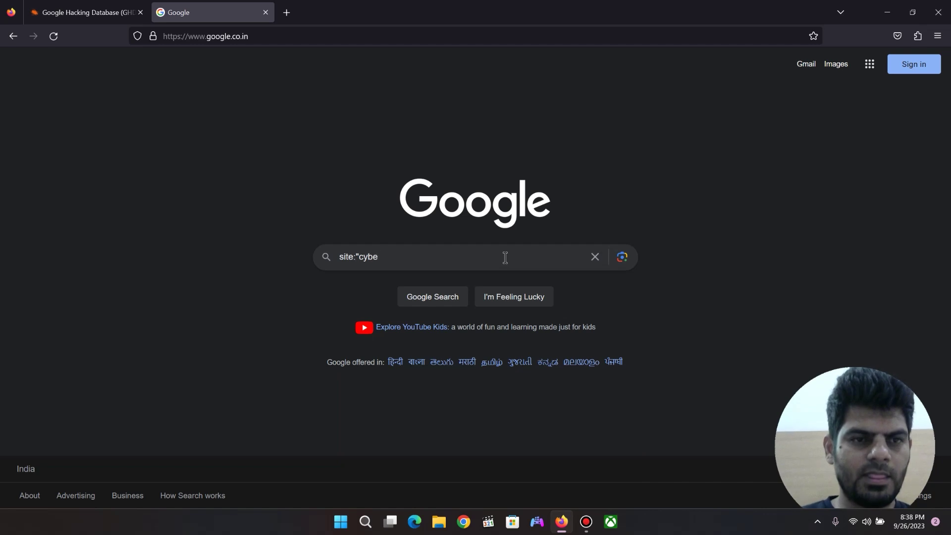
type("rvoyage.in")
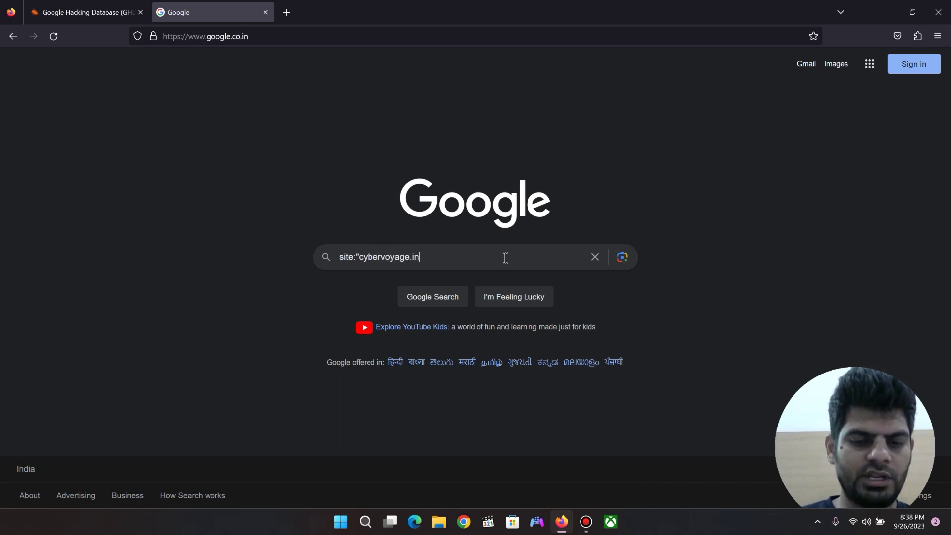
type("\"")
key("Return")
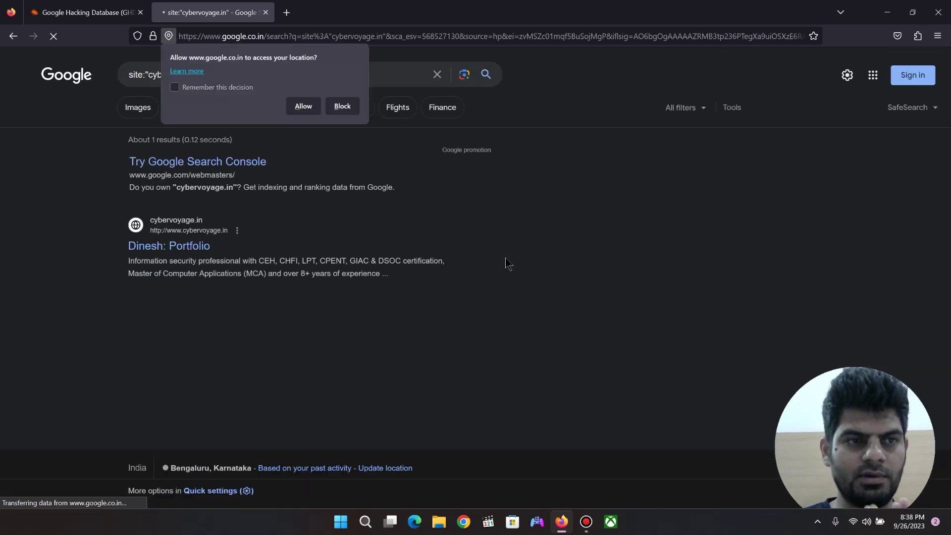
left_click(341, 106)
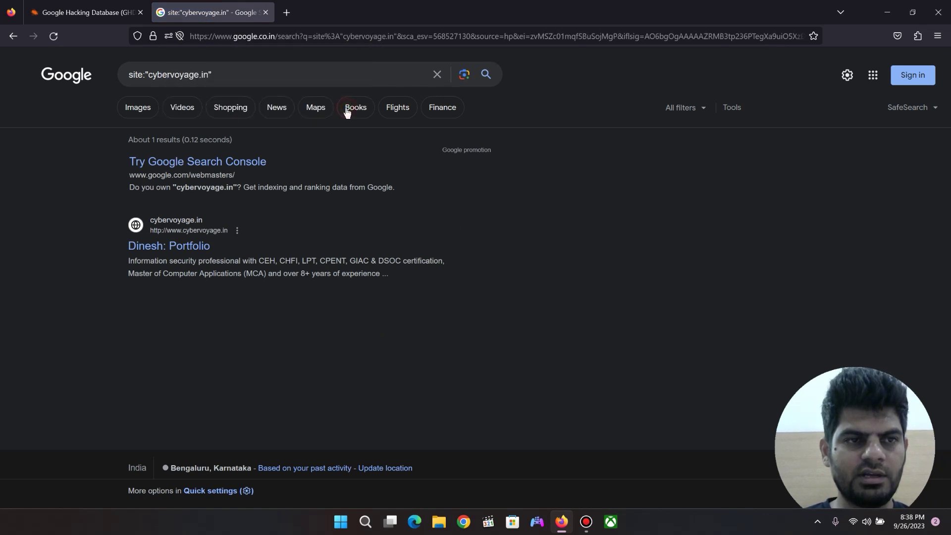
Open the portfolio result in its own tab, view it, and return to the results
right_click(194, 240)
left_click(212, 249)
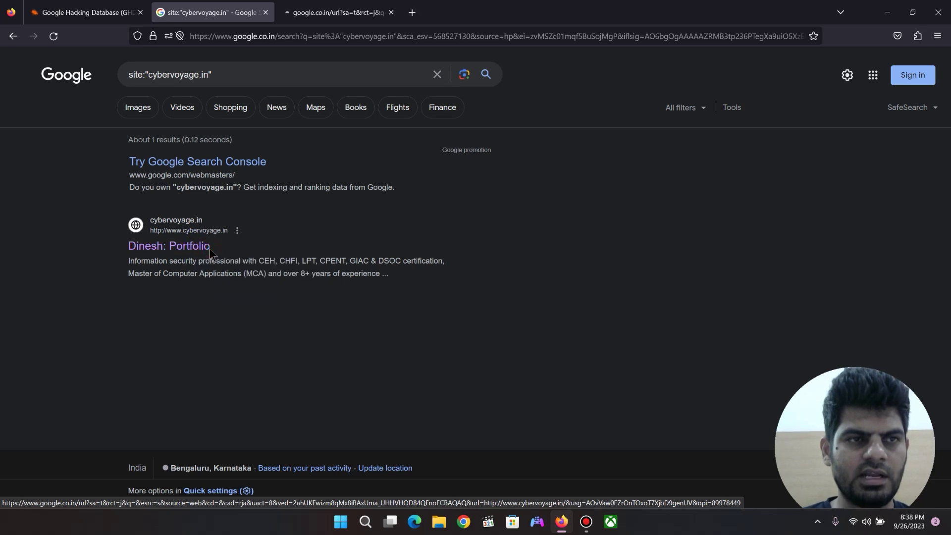
left_click(317, 7)
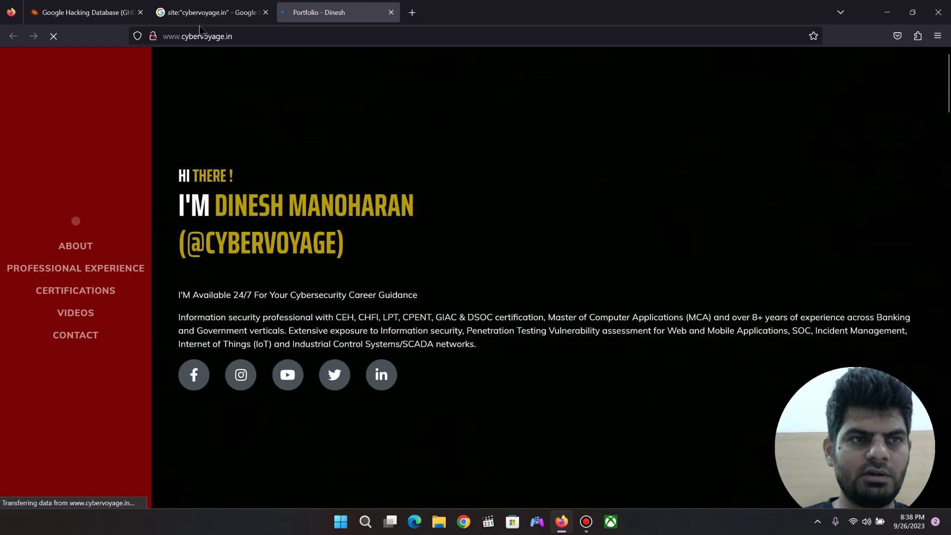
left_click(206, 10)
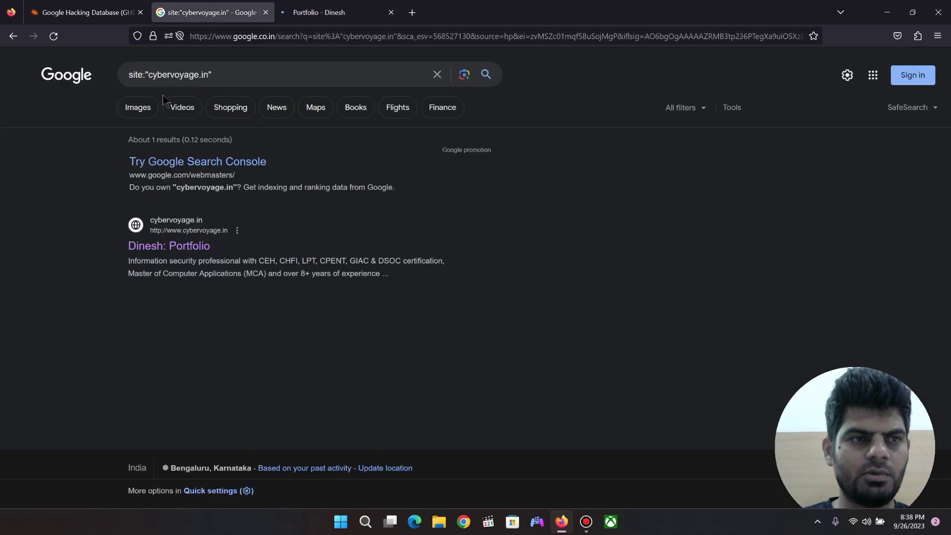
triple_click(179, 75)
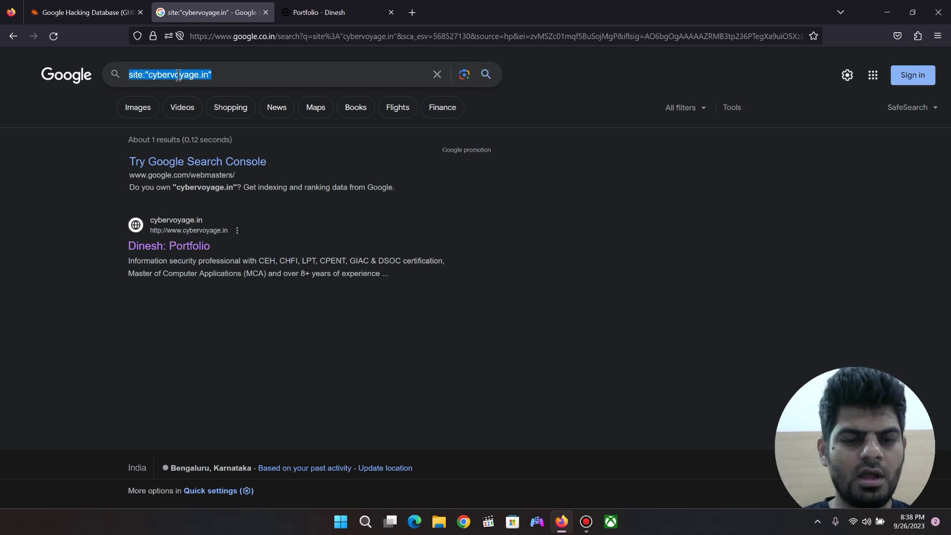
Search intext:"kevin mitnik", scroll back to the top, and select the whole query
type("intex")
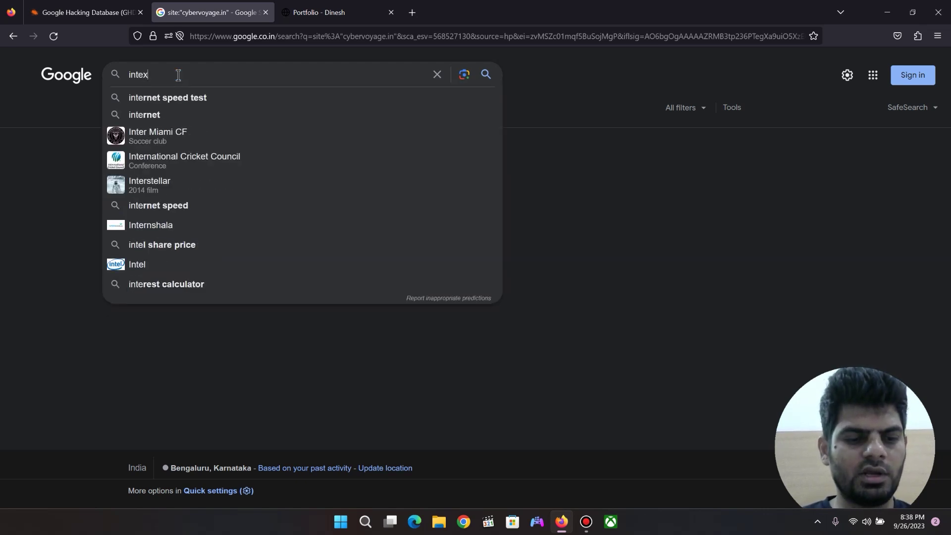
type("t:\"kev")
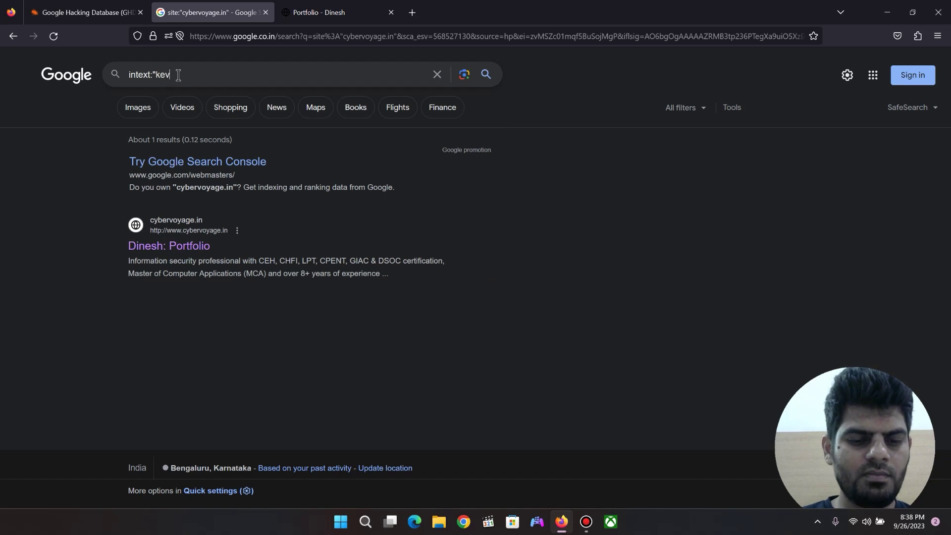
type("in mitnik")
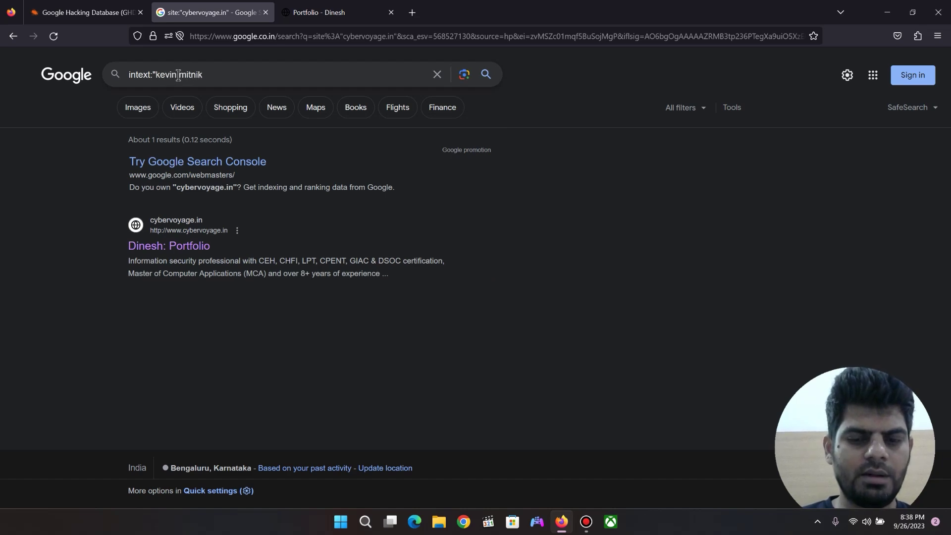
type("\"")
key("Return")
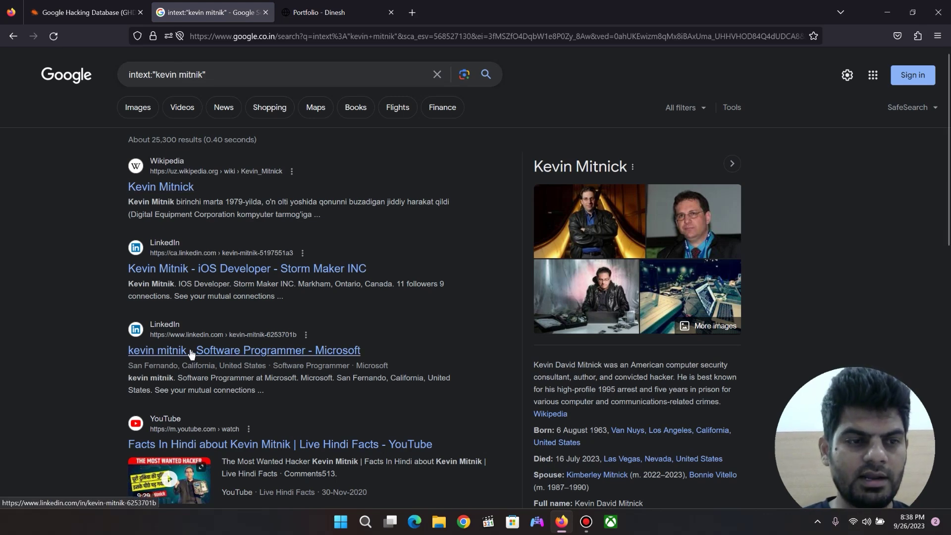
left_click(950, 383)
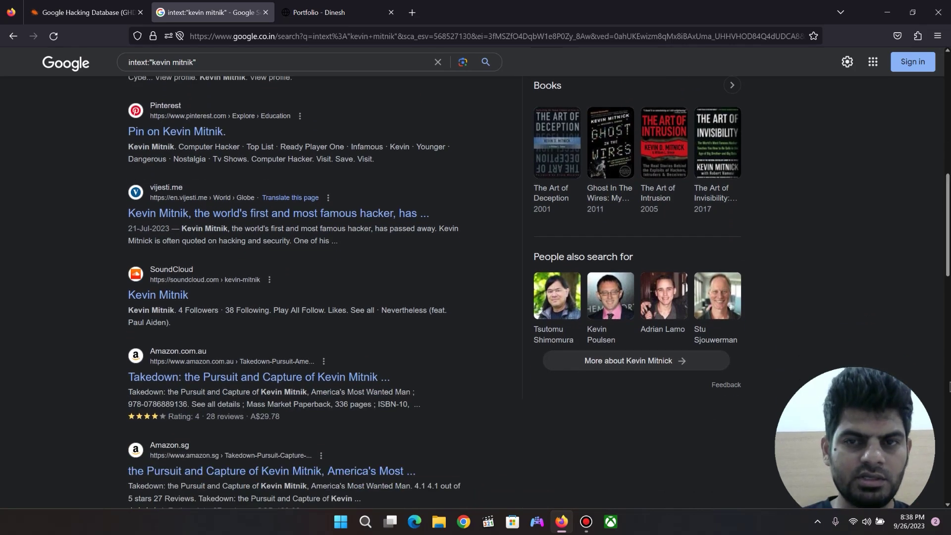
left_click_drag(949, 387, 949, 111)
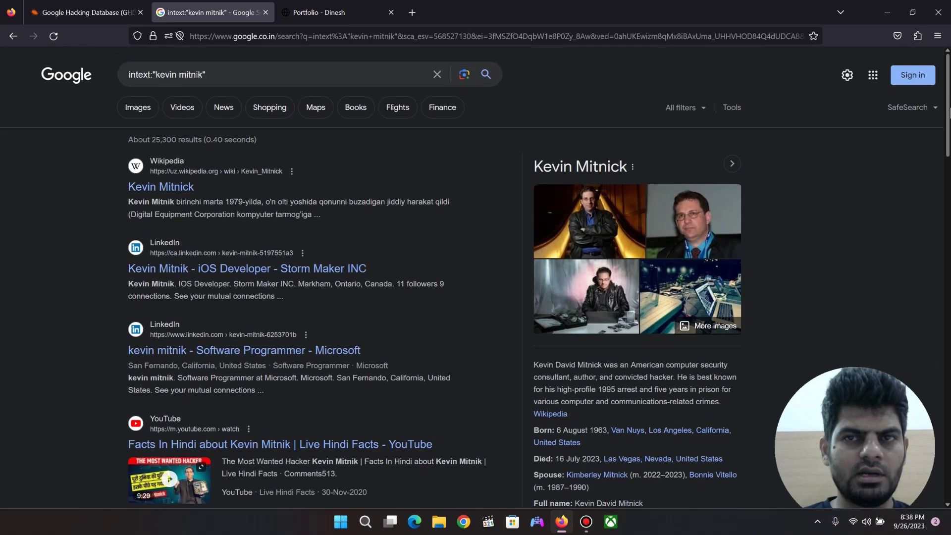
left_click(374, 78)
key("ctrl+a")
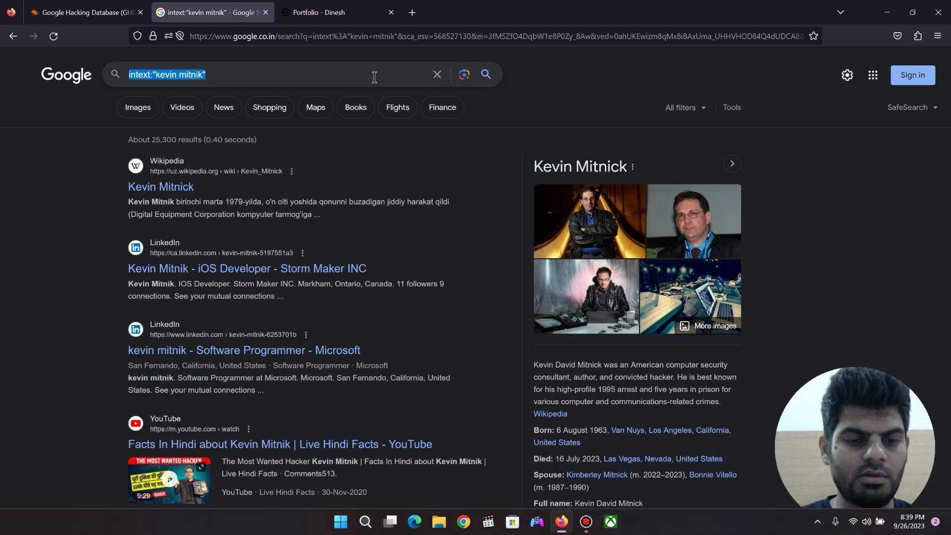
Search Google for kevin mitnik filetype:pdf
type("kevin")
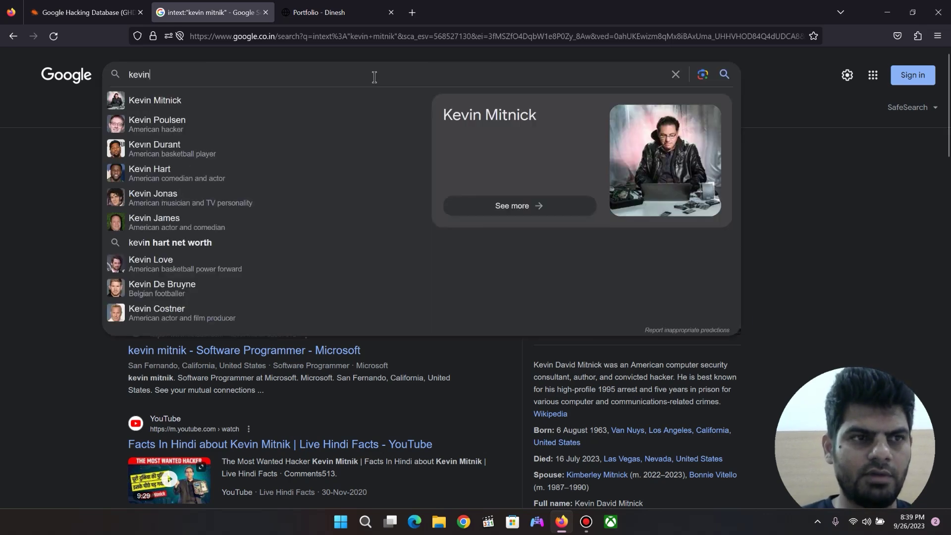
type(" mitn")
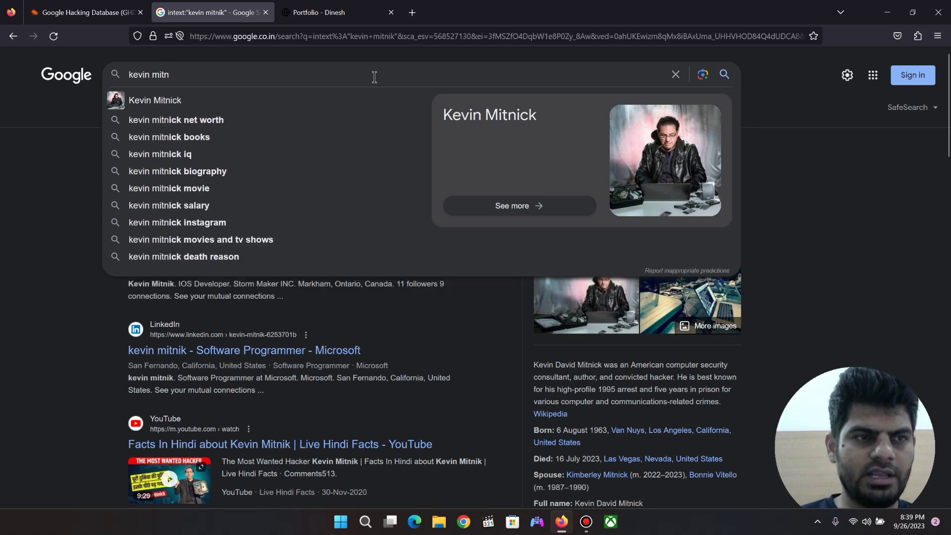
type("ik filet")
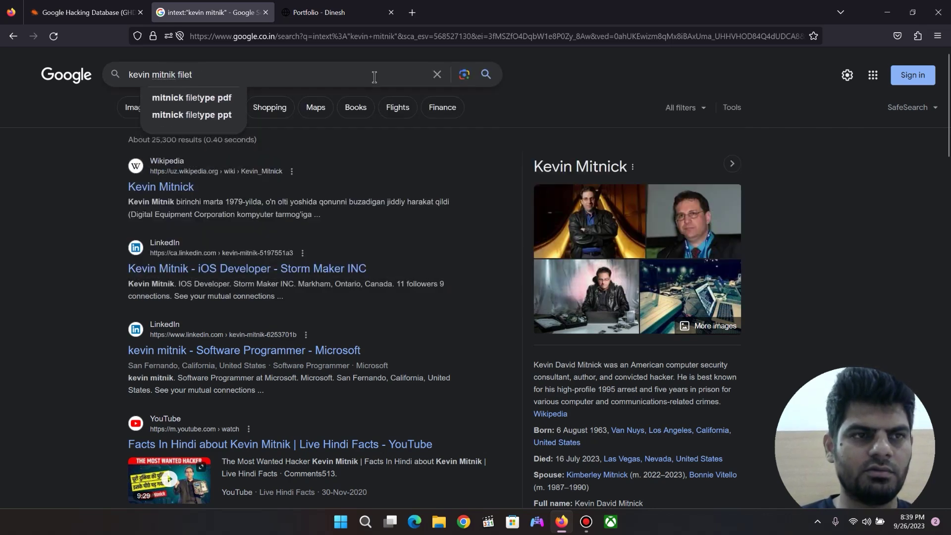
key("BackSpace")
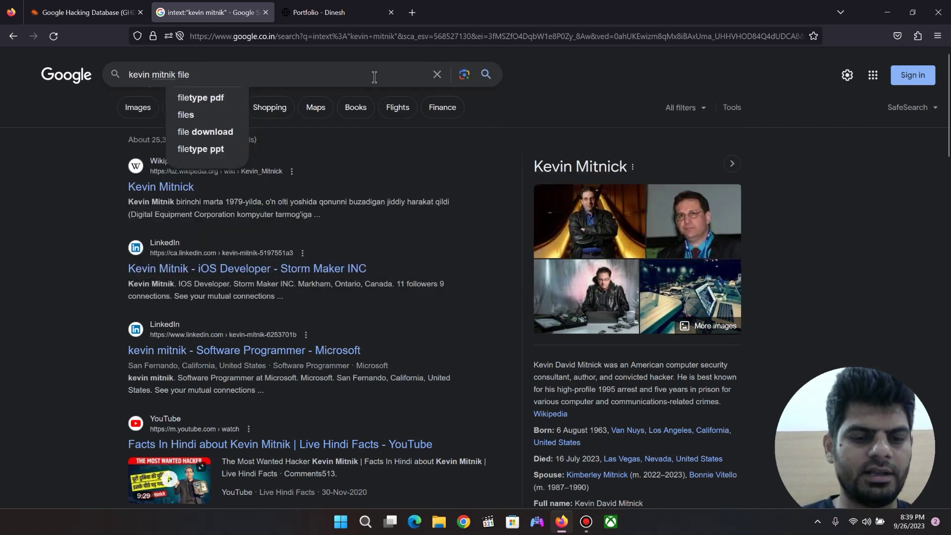
type("type")
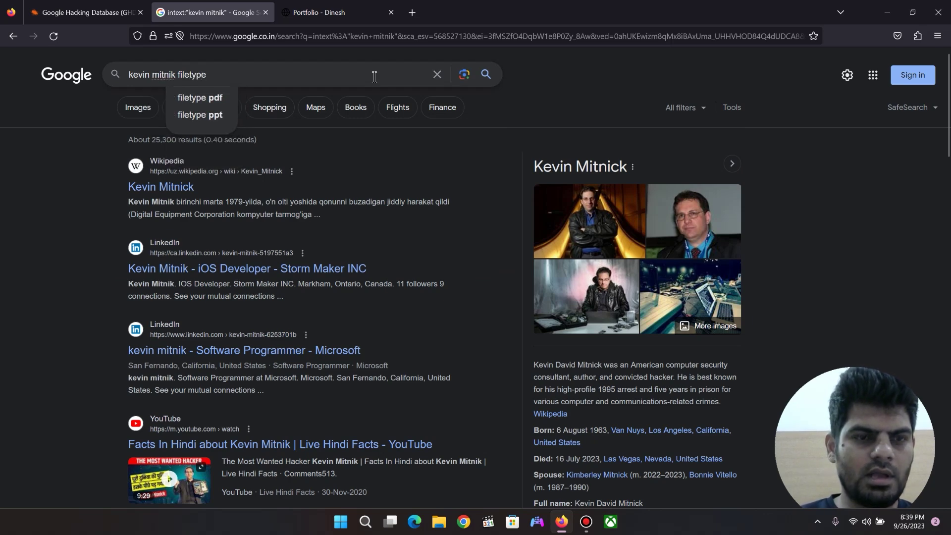
type(":pd")
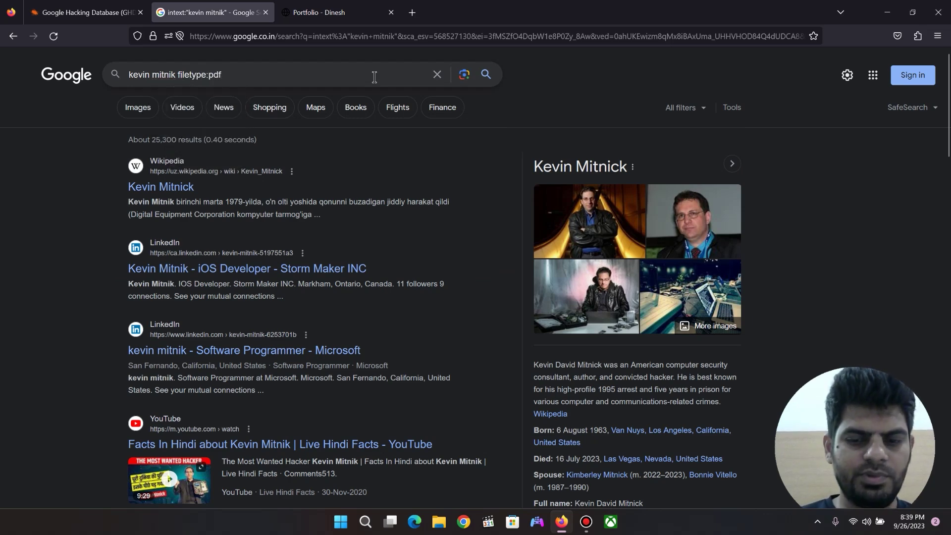
type("f")
key("Return")
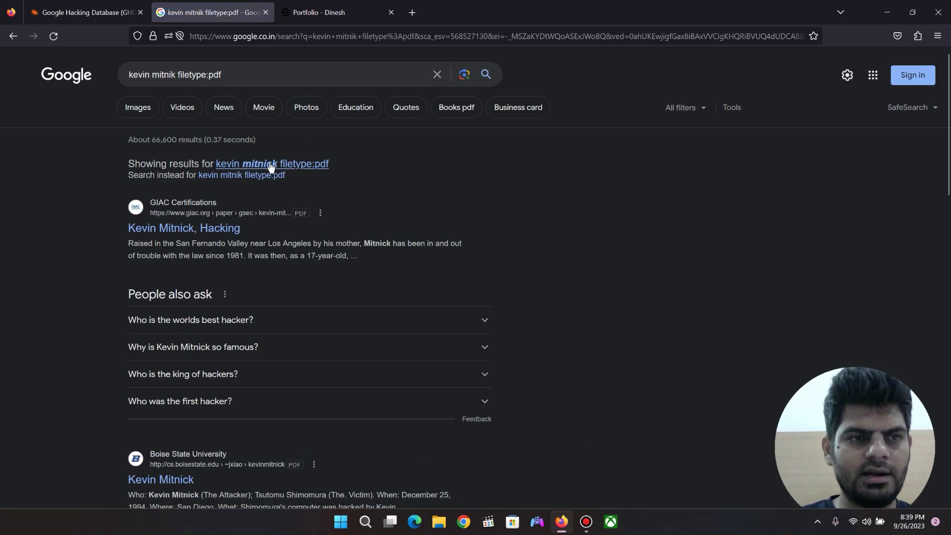
left_click_drag(946, 124, 947, 148)
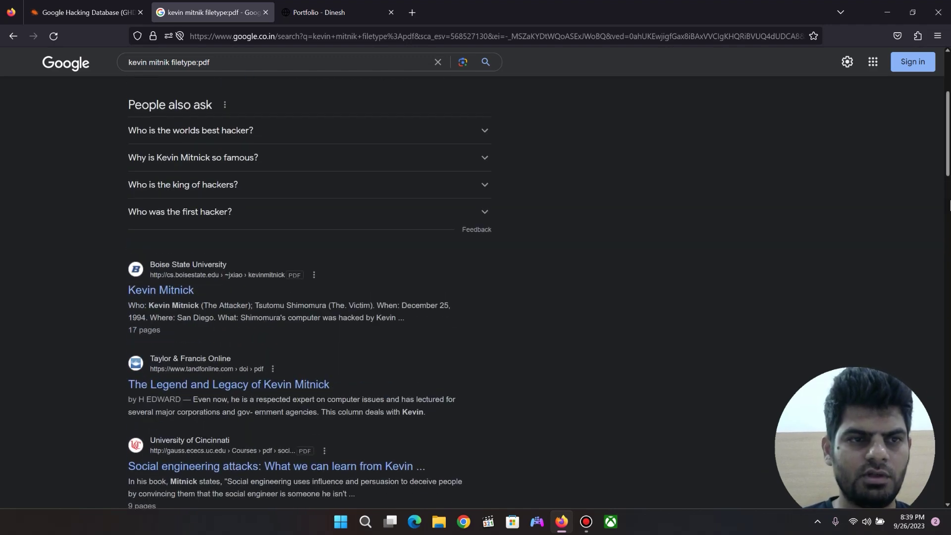
View the Boise State and KnowBe4 Hackers Exposed PDFs, then close the Hackers Exposed tab
left_click(177, 291)
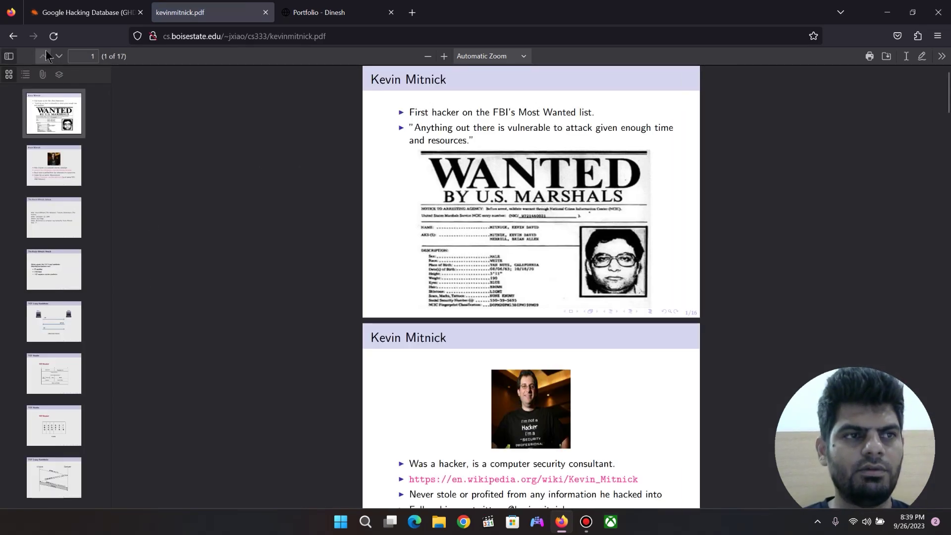
left_click(13, 36)
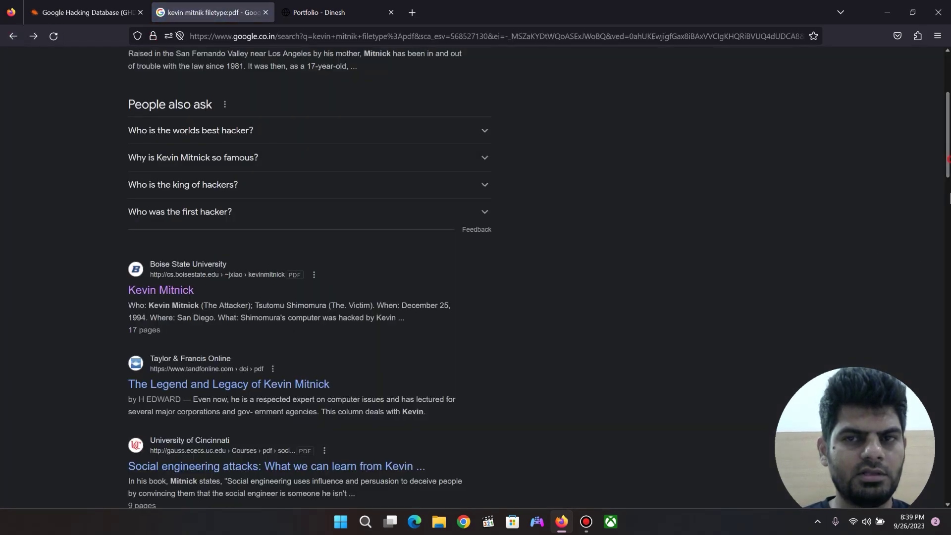
scroll(278, 304, "down", 8)
left_click(277, 300)
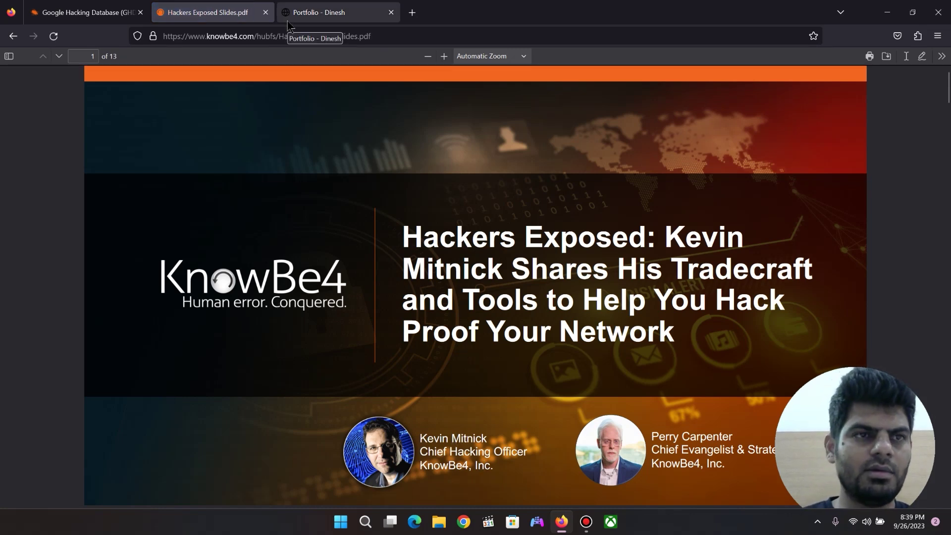
left_click(110, 9)
left_click(211, 7)
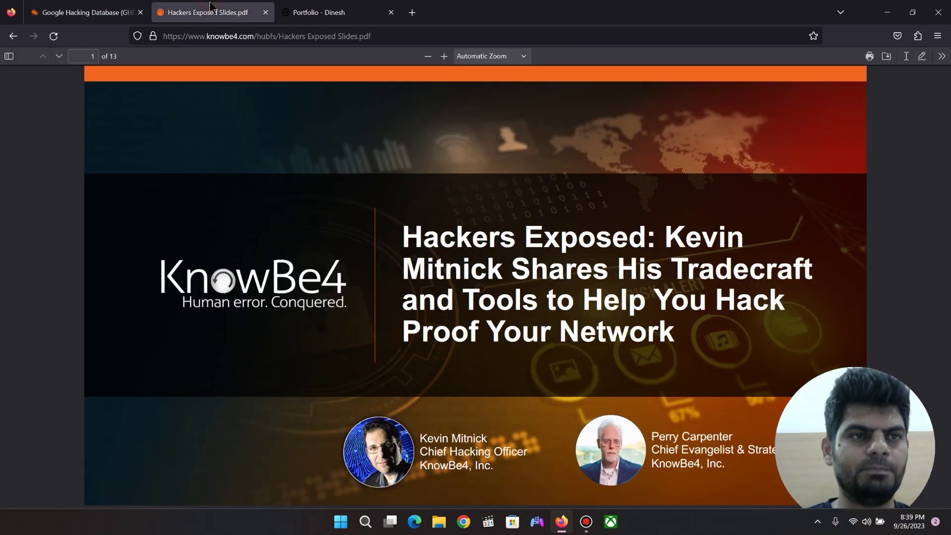
left_click(266, 13)
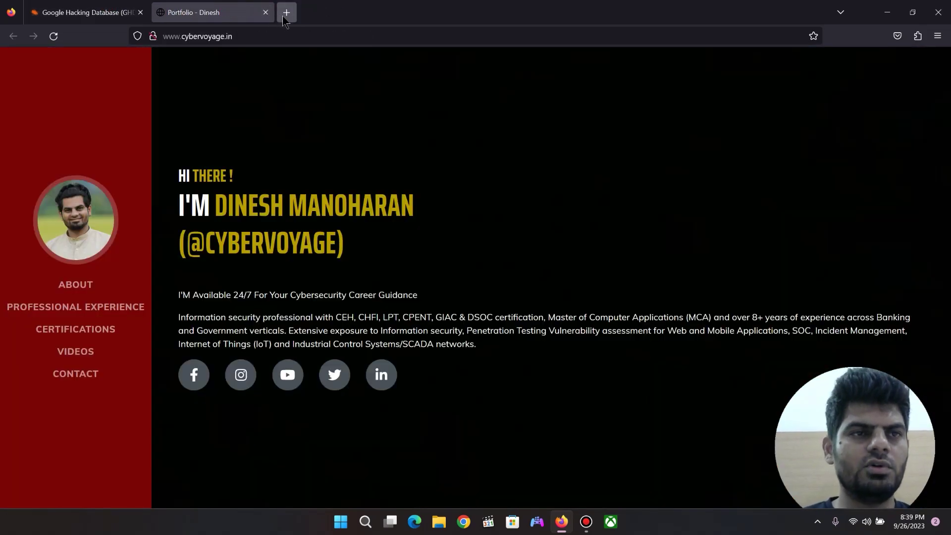
Open a new blank tab and load google.co.in in it
left_click(287, 12)
left_click(107, 13)
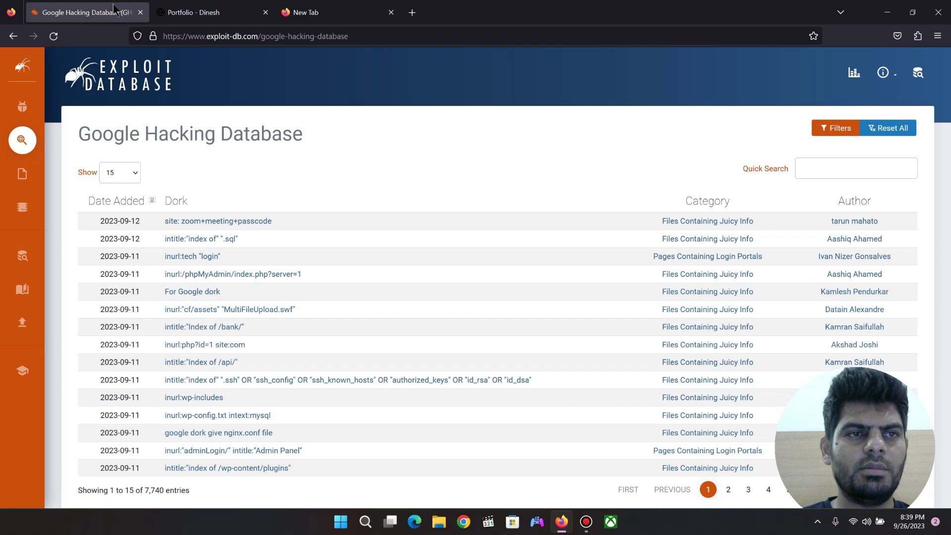
left_click(359, 33)
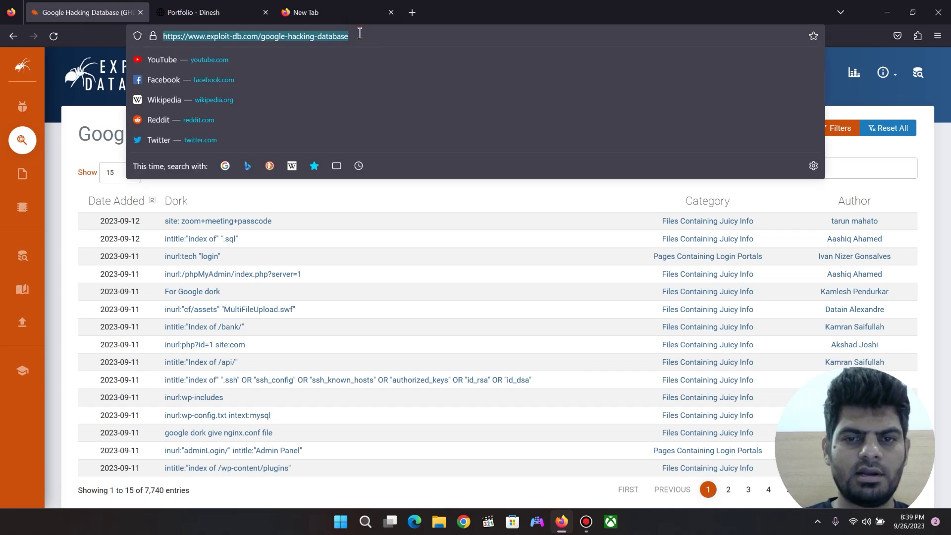
left_click_drag(360, 33, 261, 48)
left_click(272, 10)
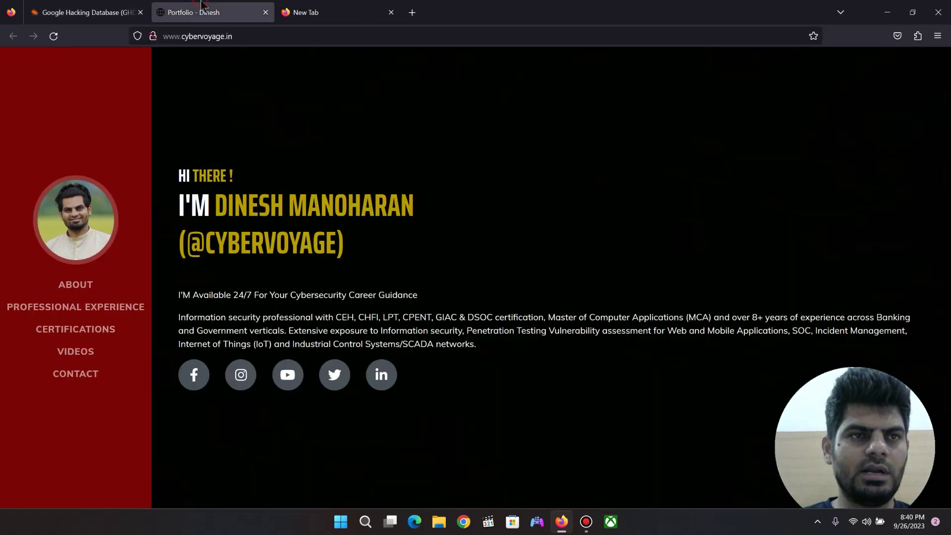
left_click(280, 11)
left_click(279, 38)
type("google.co.in/")
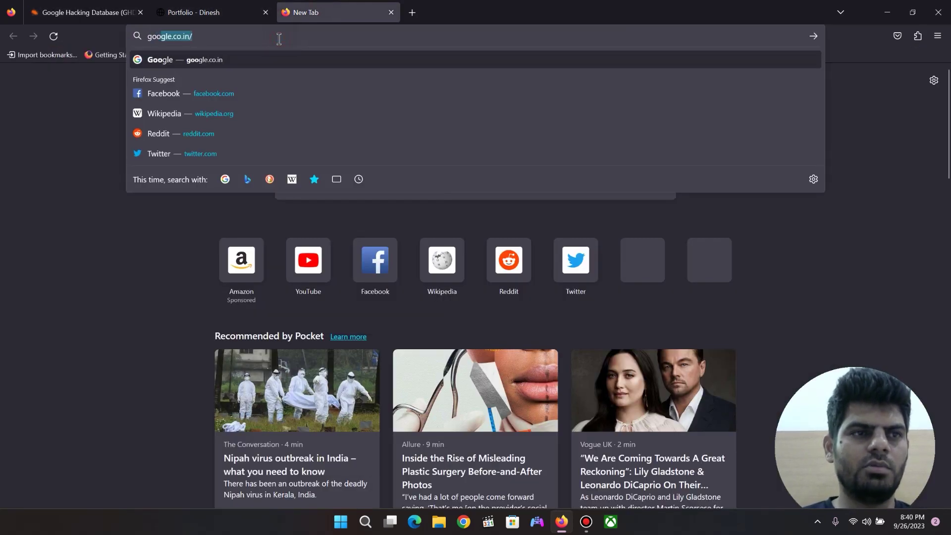
key("Return")
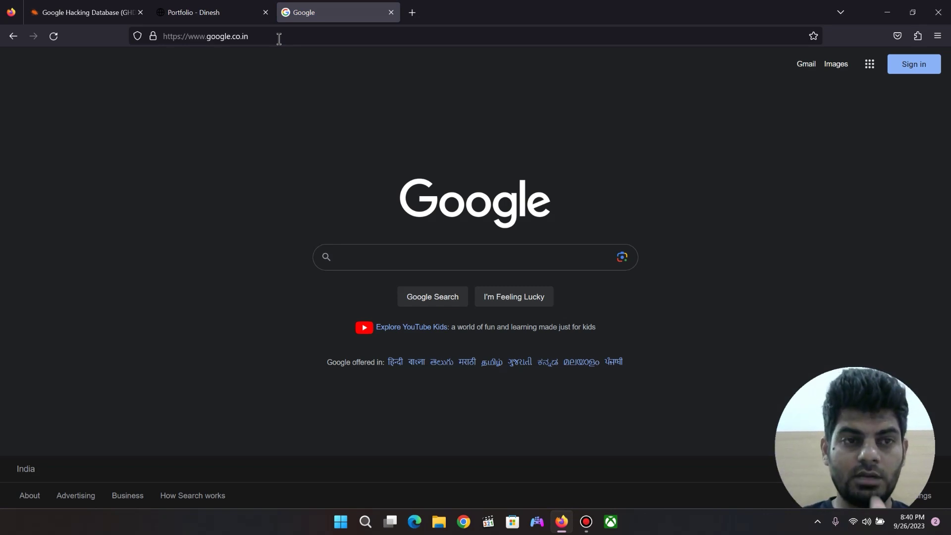
Search inurl:"google-hacking-database" to get about 1,600 results
left_click(490, 255)
type("inurl")
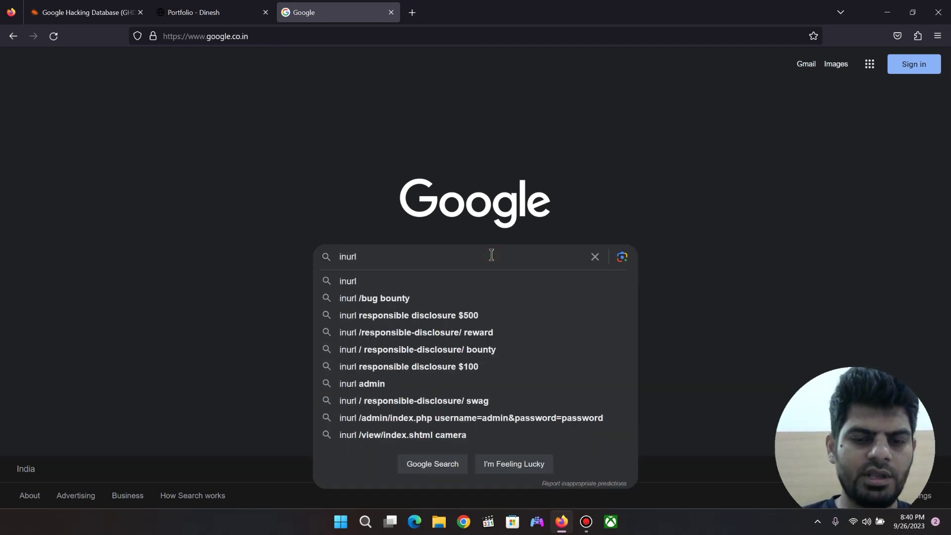
type(":\"")
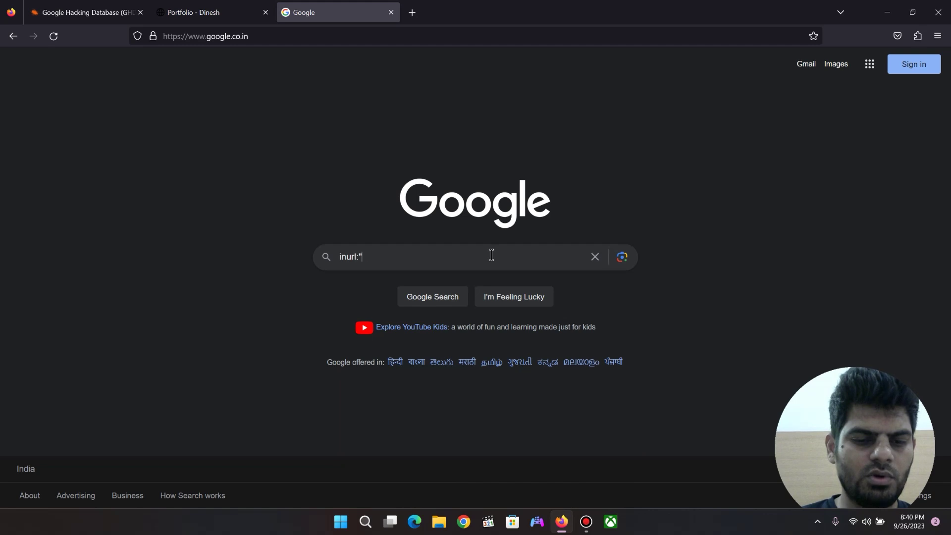
type("google-hack")
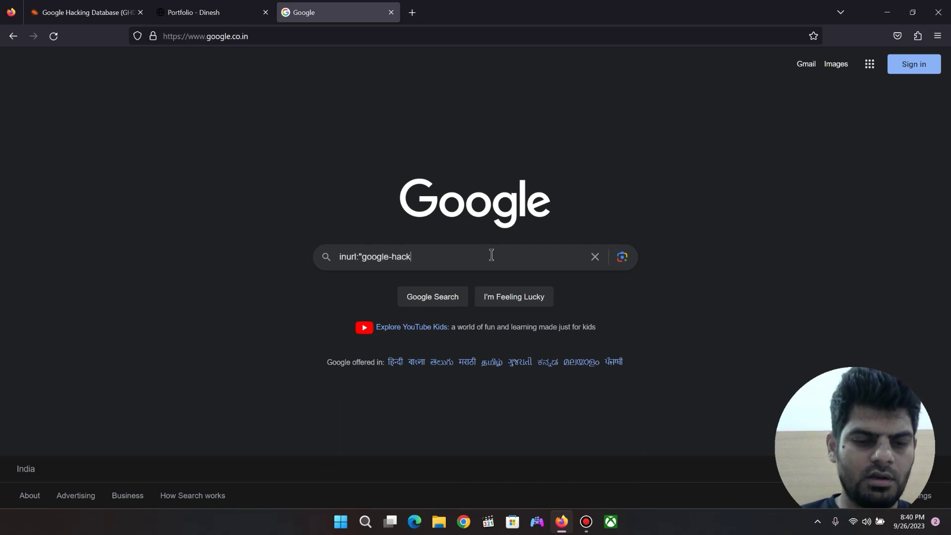
type("ing-database")
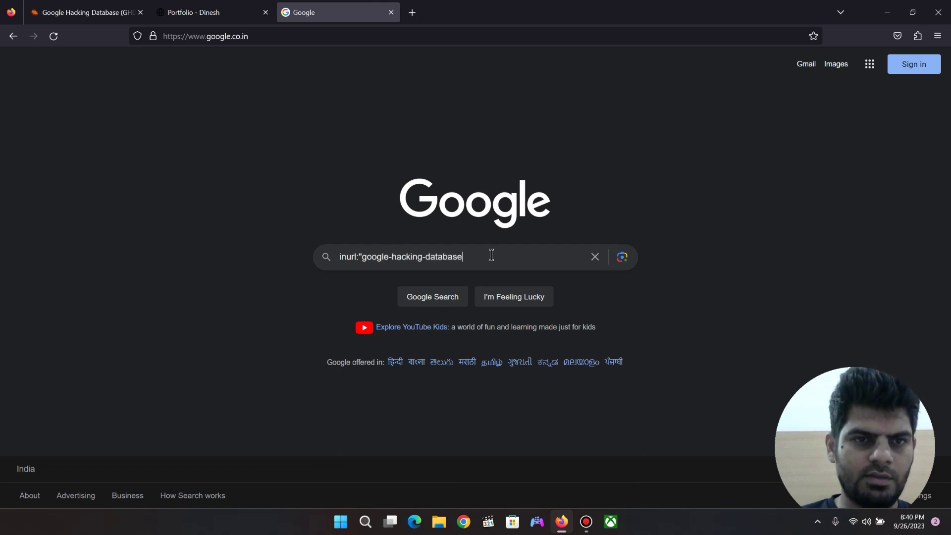
type("\"")
key("Return")
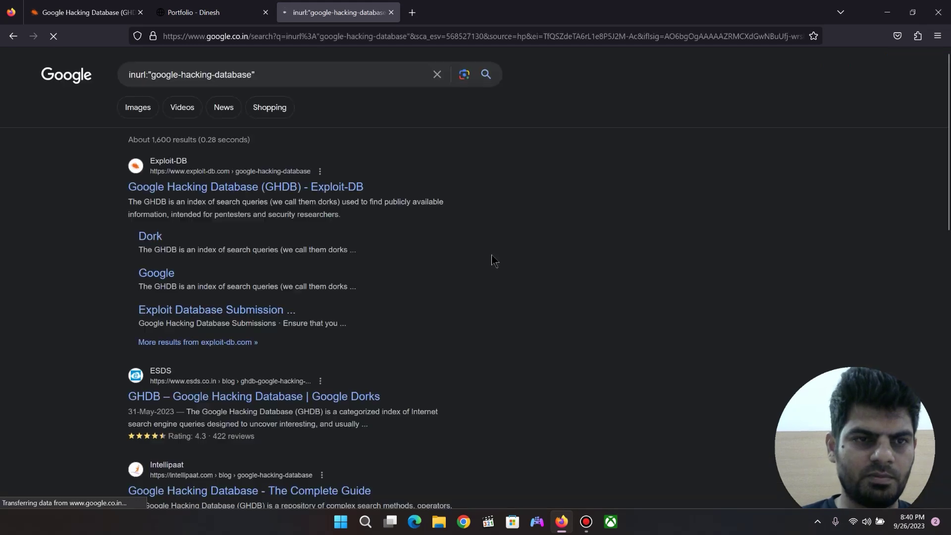
Open the ESDS GHDB article in a new tab and check google-hacking-database in its URL
left_click(292, 197)
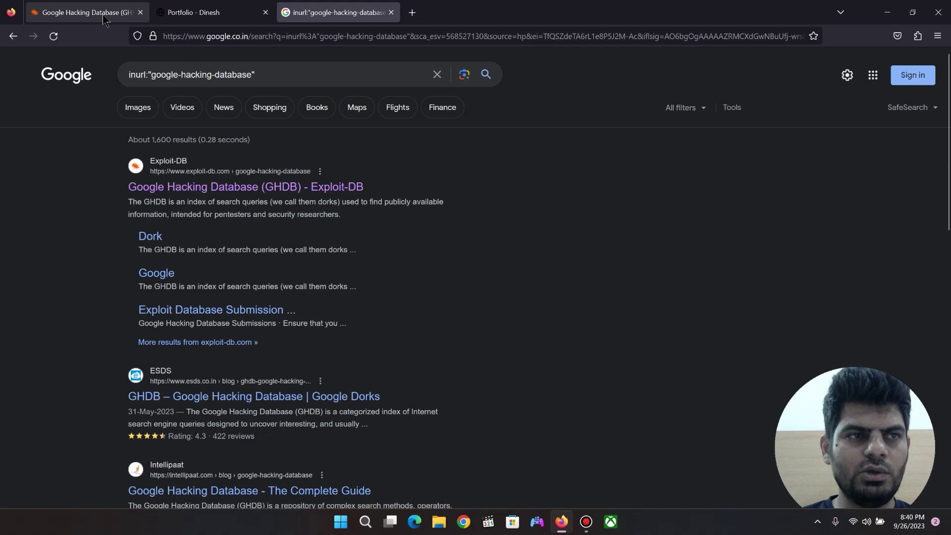
double_click(318, 39)
left_click(337, 12)
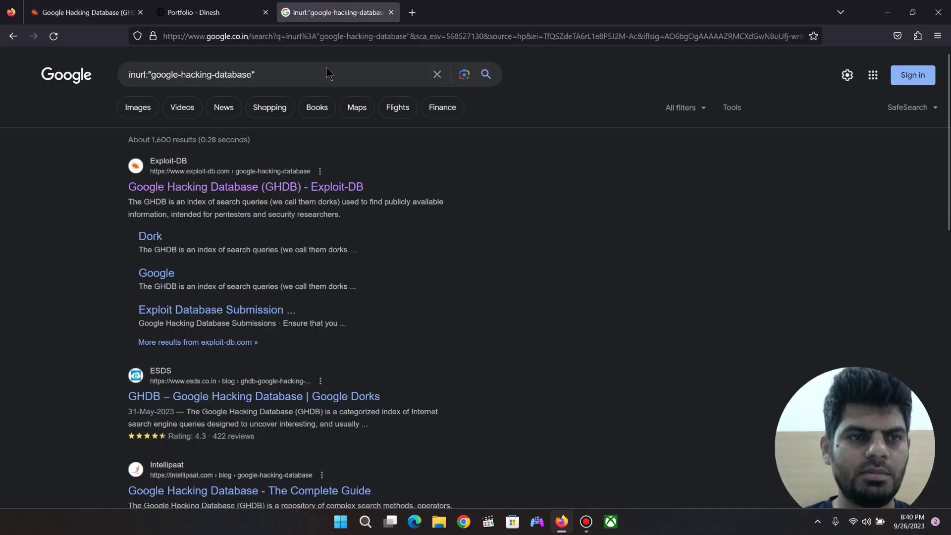
right_click(247, 395)
left_click(296, 215)
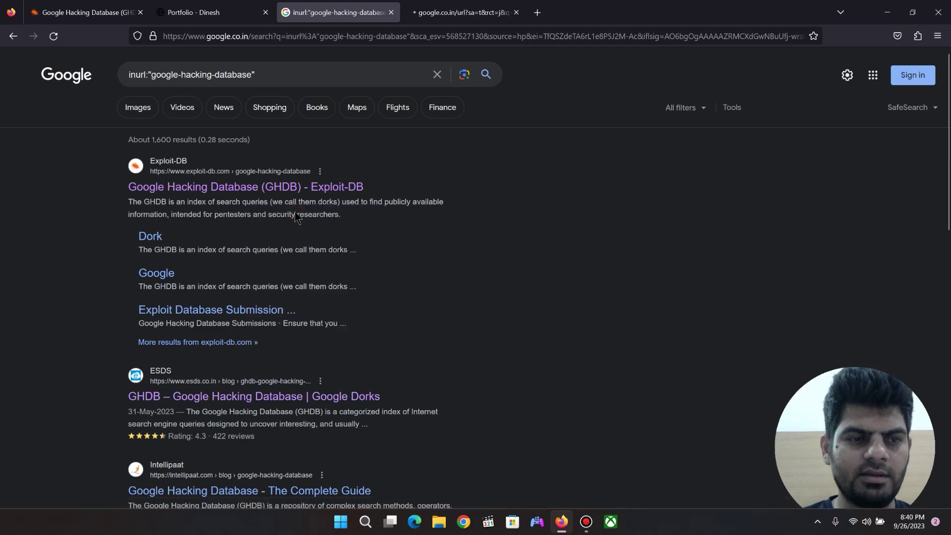
left_click(458, 11)
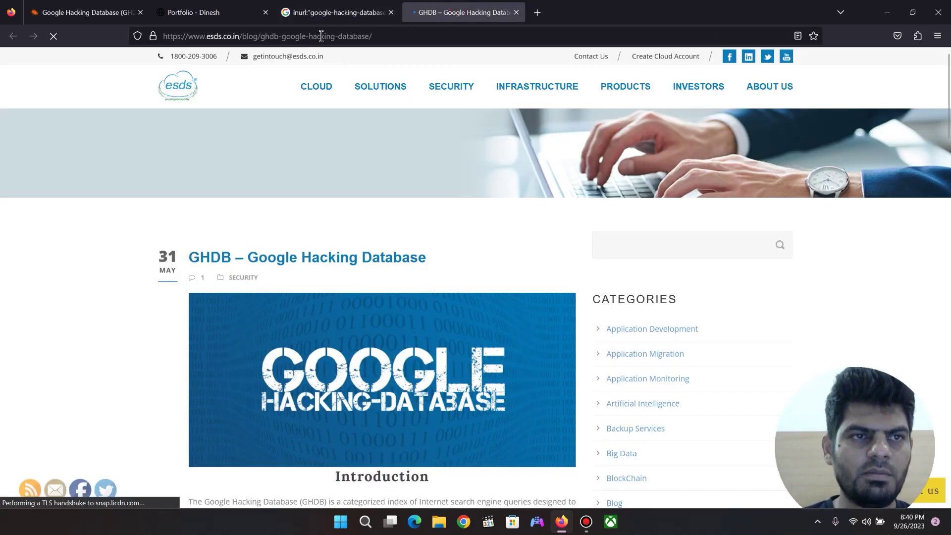
left_click_drag(282, 36, 402, 32)
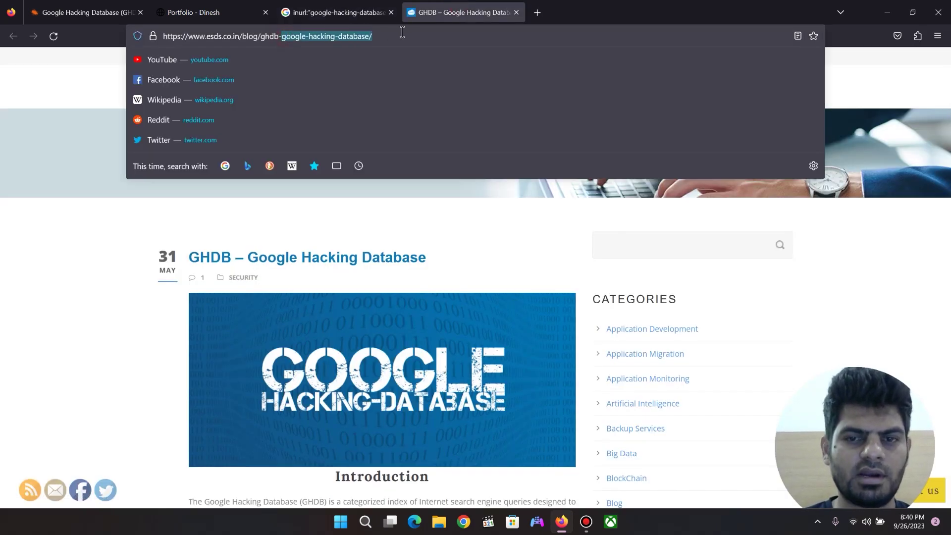
left_click(340, 10)
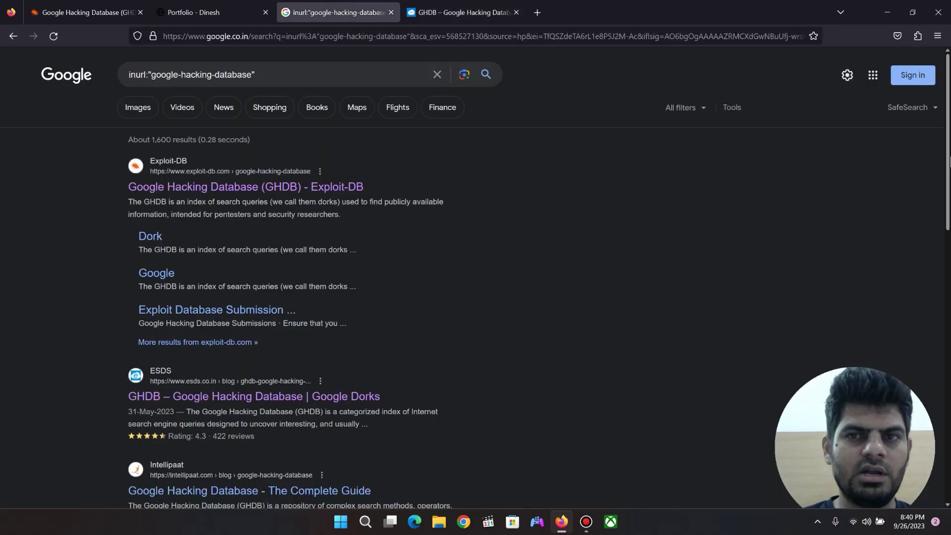
Open the GitHub Google-Hacking-Database-GHDB repository in a new tab, check its URL, and return
left_click_drag(949, 162, 949, 258)
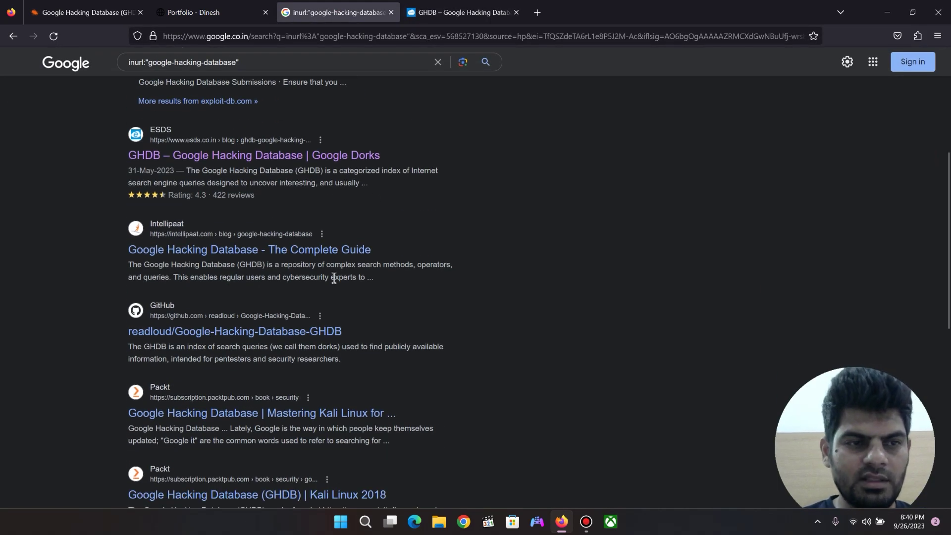
right_click(262, 329)
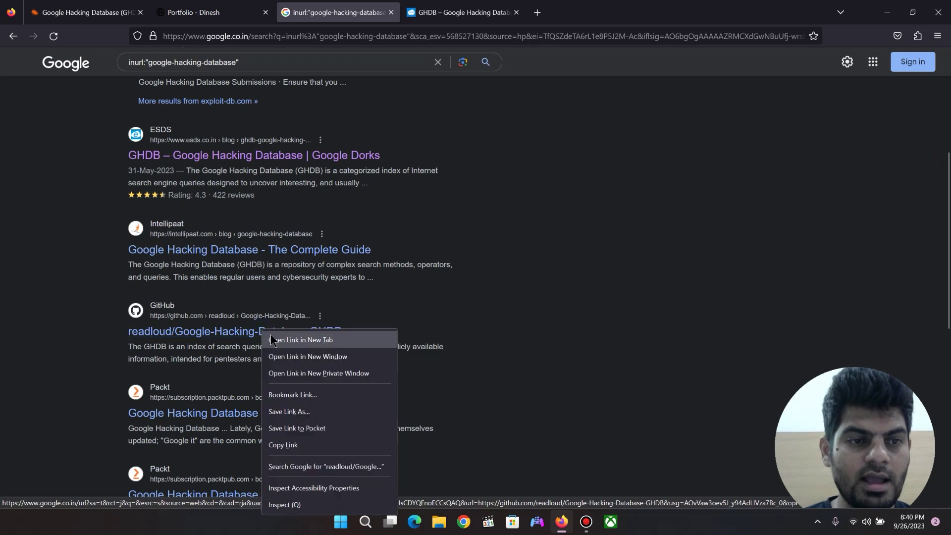
left_click(274, 338)
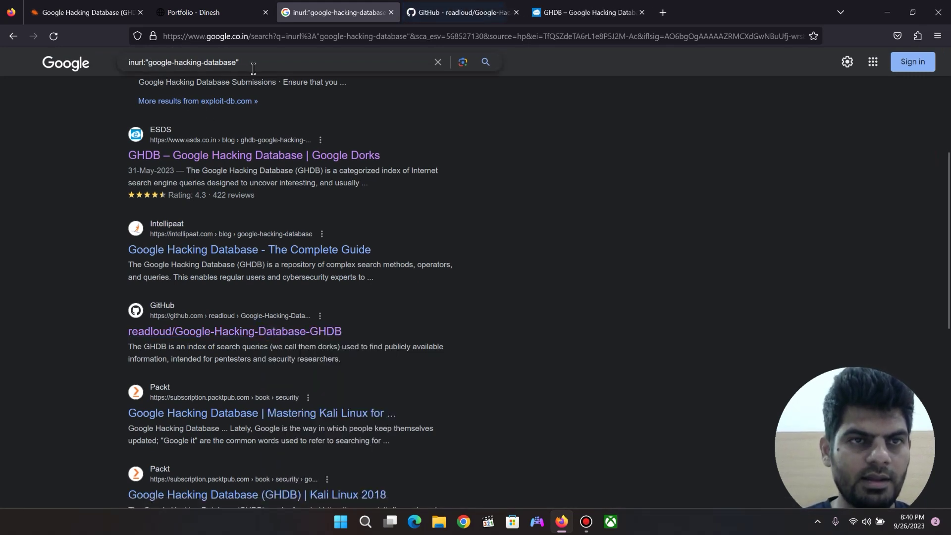
left_click(461, 13)
left_click_drag(263, 36, 352, 44)
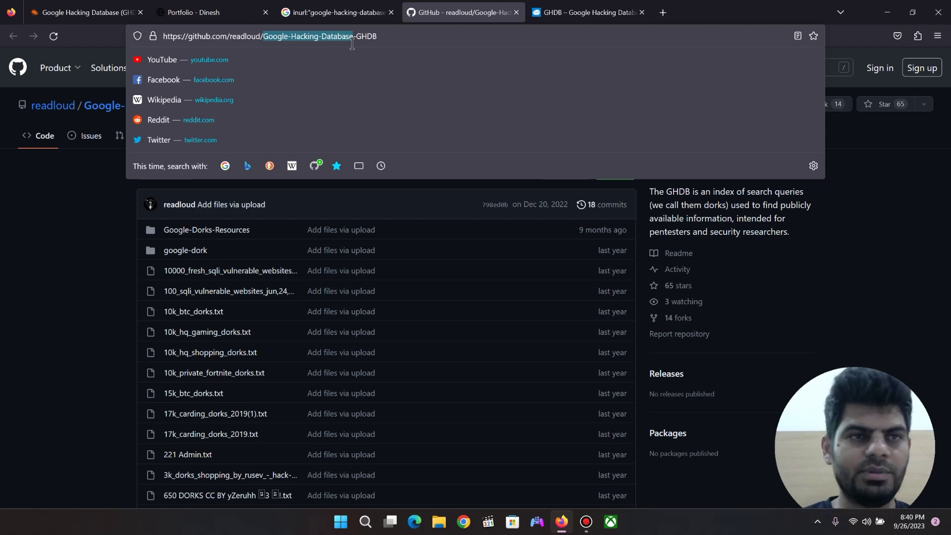
left_click(337, 13)
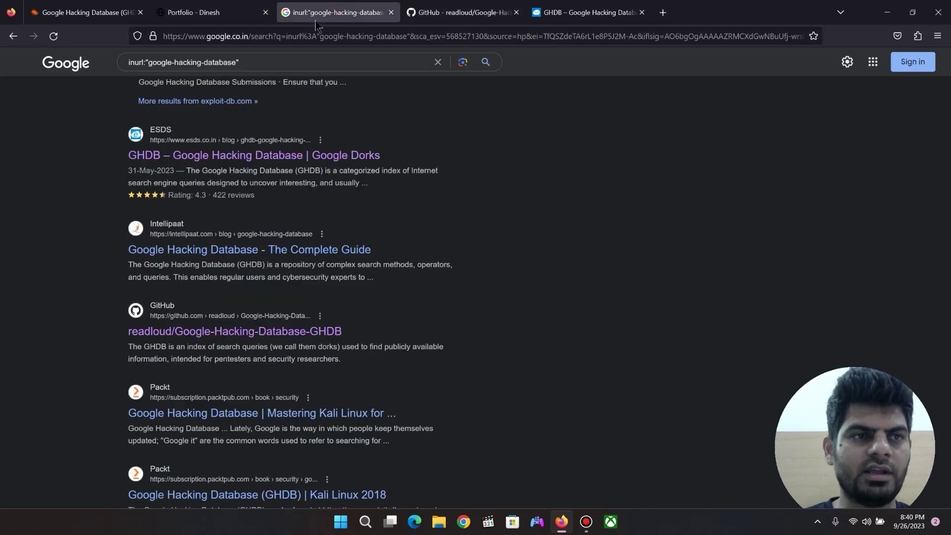
triple_click(224, 62)
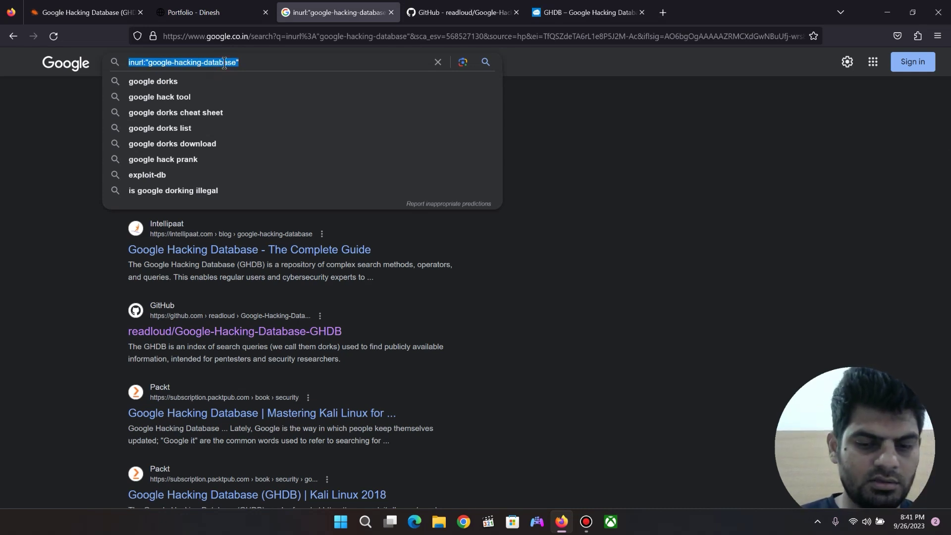
Search "sensitive but unclassified" filetype:pdf, giving about 34,000 results led by FAS sbu.pdf
type("\"send")
key("BackSpace")
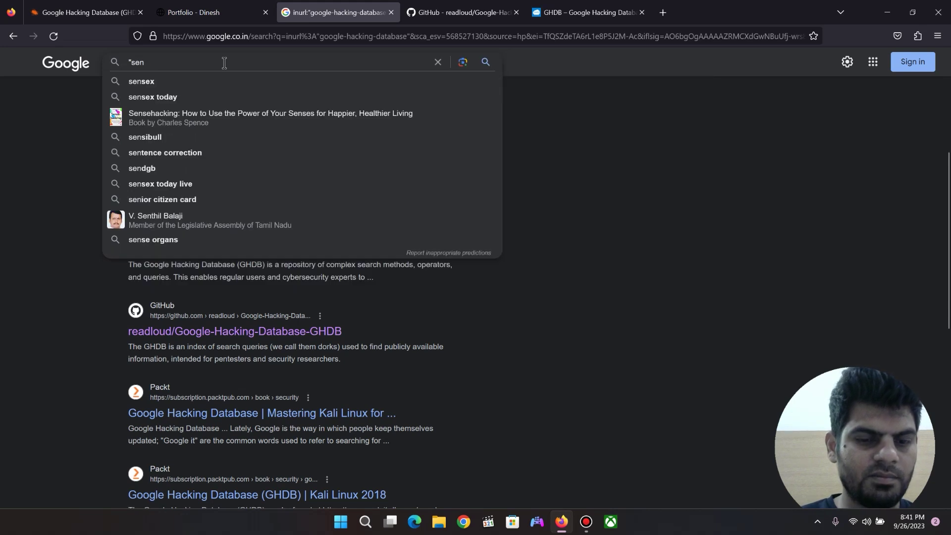
type("sitive")
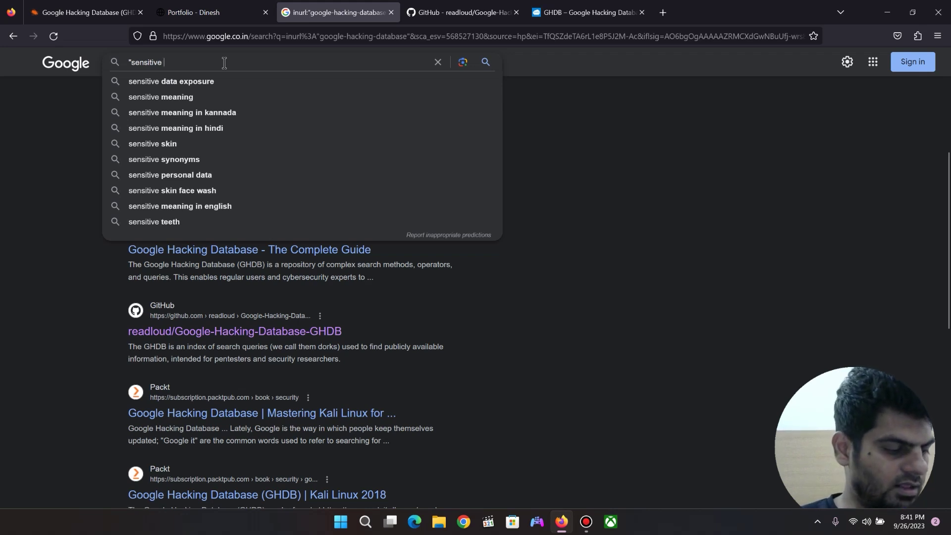
type(" but ")
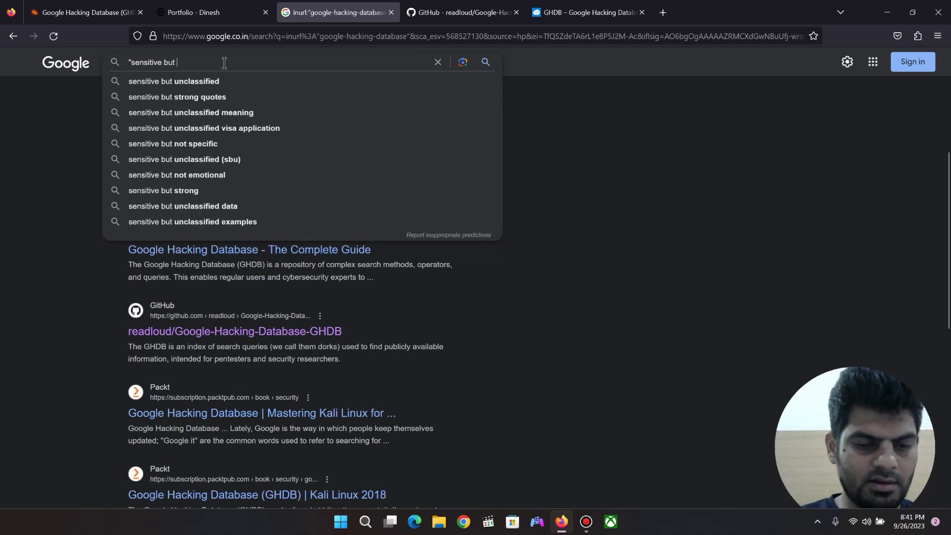
type("unclassified")
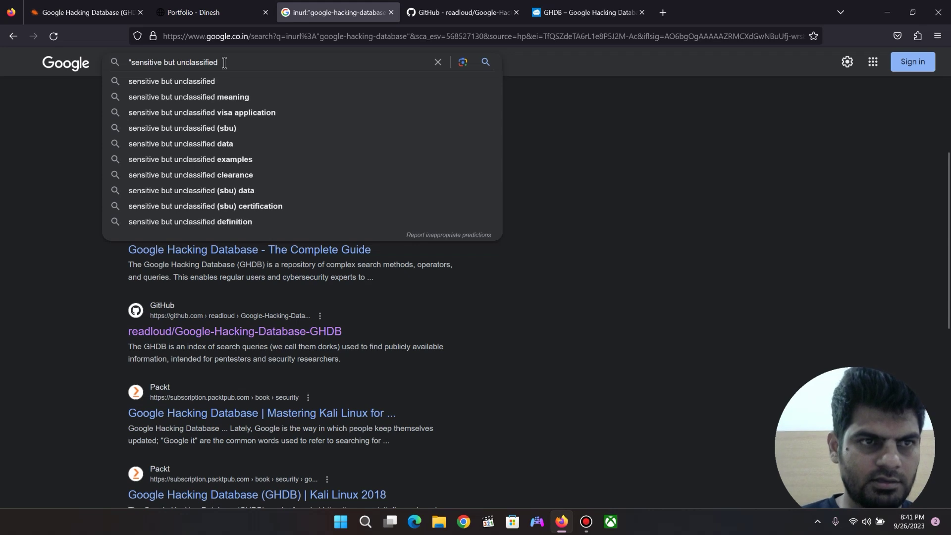
type("\" filetype")
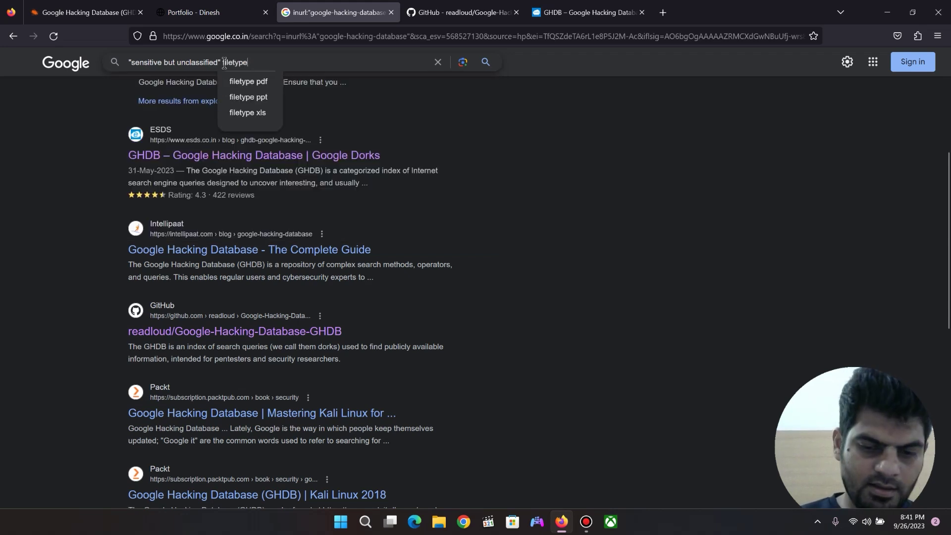
type(":pdf")
key("Return")
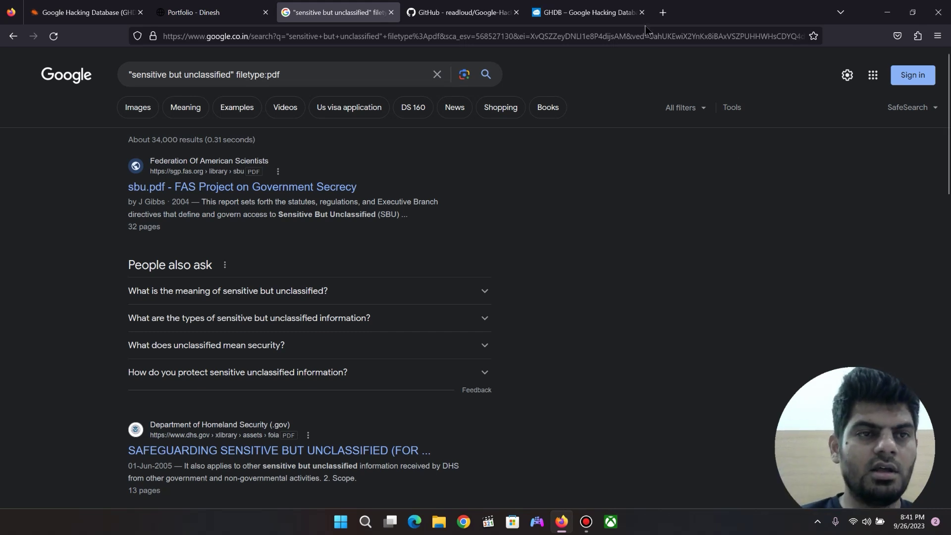
Open the DHS 'Safeguarding Sensitive But Unclassified' PDF from the results
left_click(272, 78)
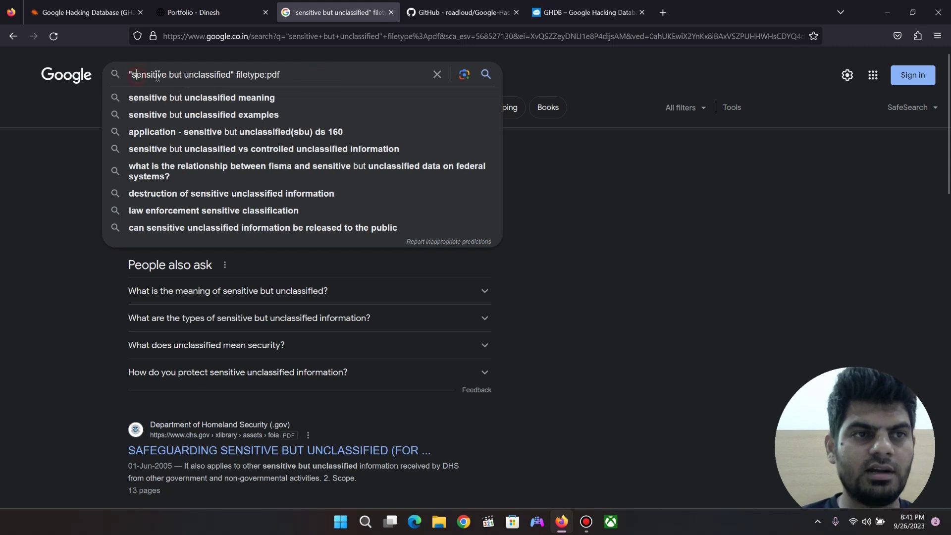
left_click_drag(133, 75, 217, 75)
left_click(287, 79)
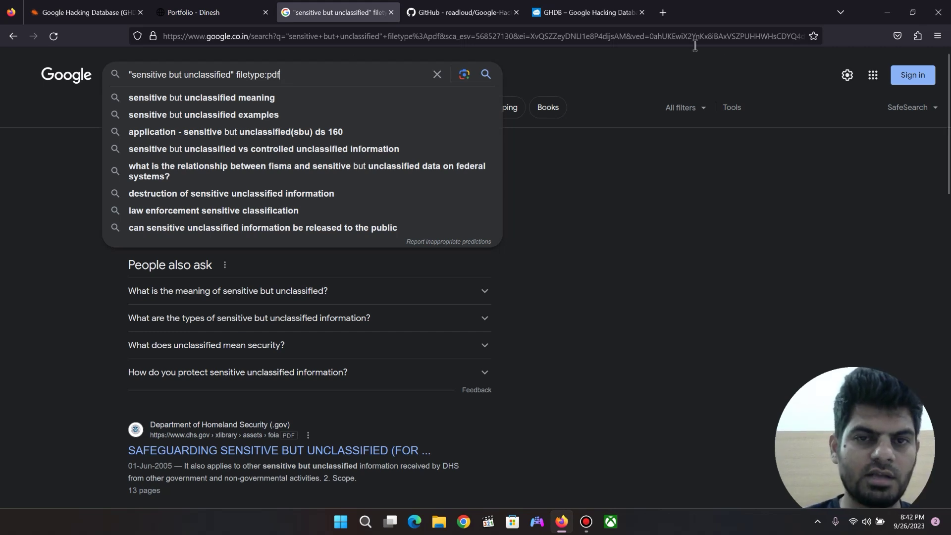
left_click(703, 254)
left_click(291, 451)
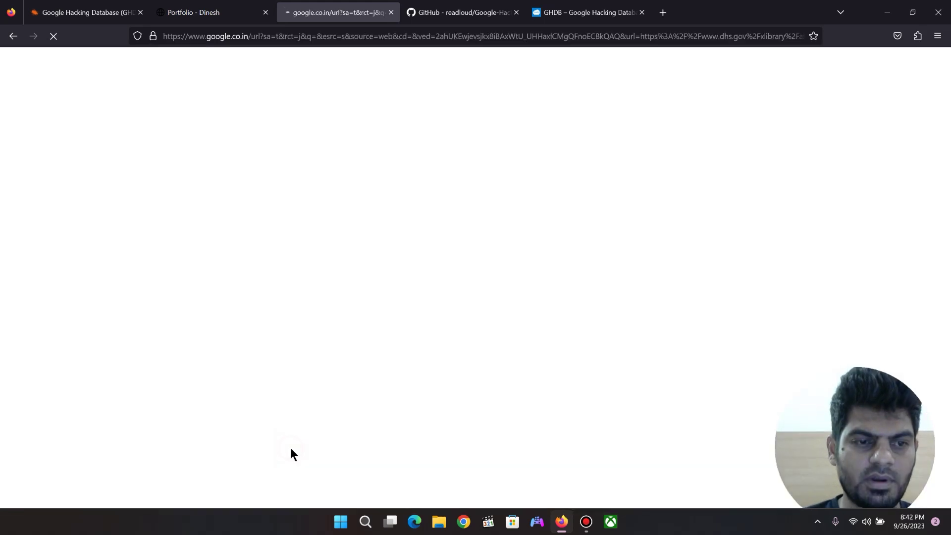